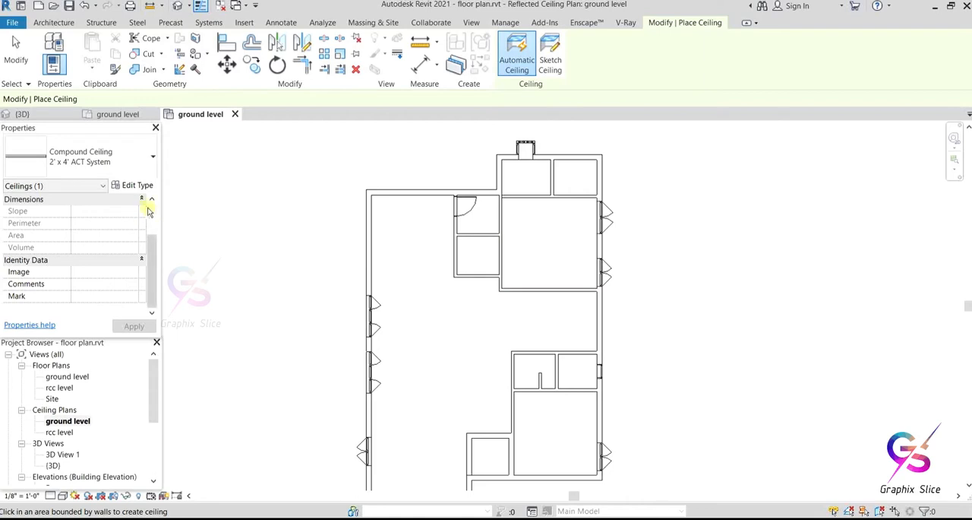
Step: Place automatic 2' x 2' ACT System ceilings at 8' 0" in the upper-right room and the large main hall
{"action": "scroll", "coordinate": [152, 256], "scroll_direction": "up", "scroll_amount": 2}
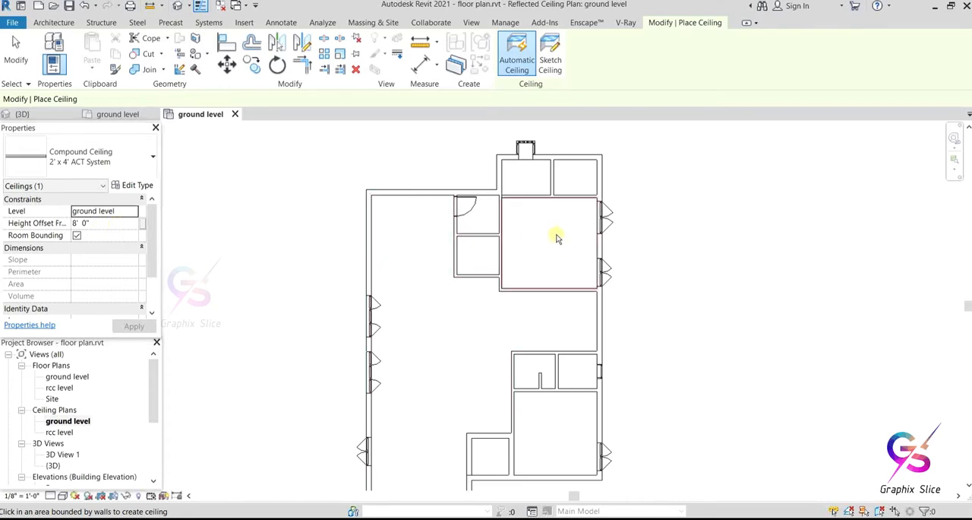
{"action": "left_click", "coordinate": [78, 159]}
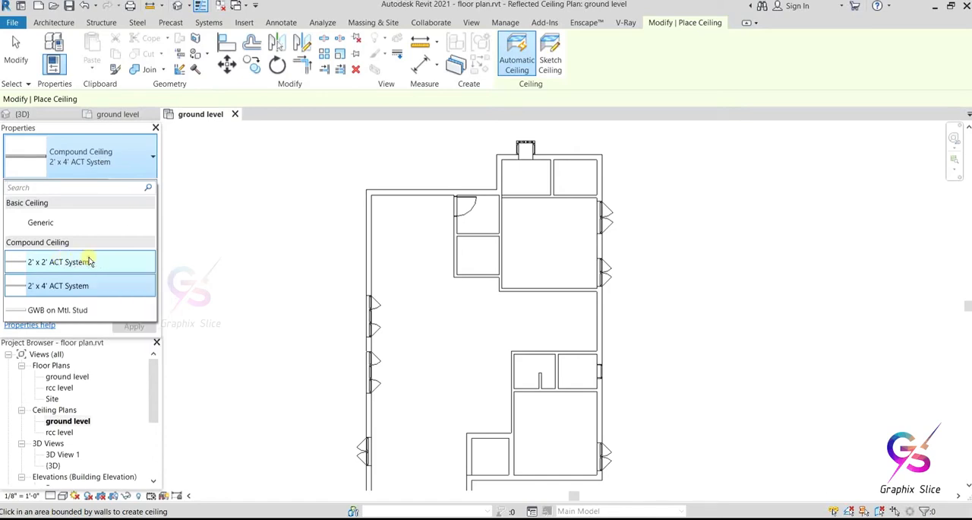
{"action": "left_click", "coordinate": [85, 261]}
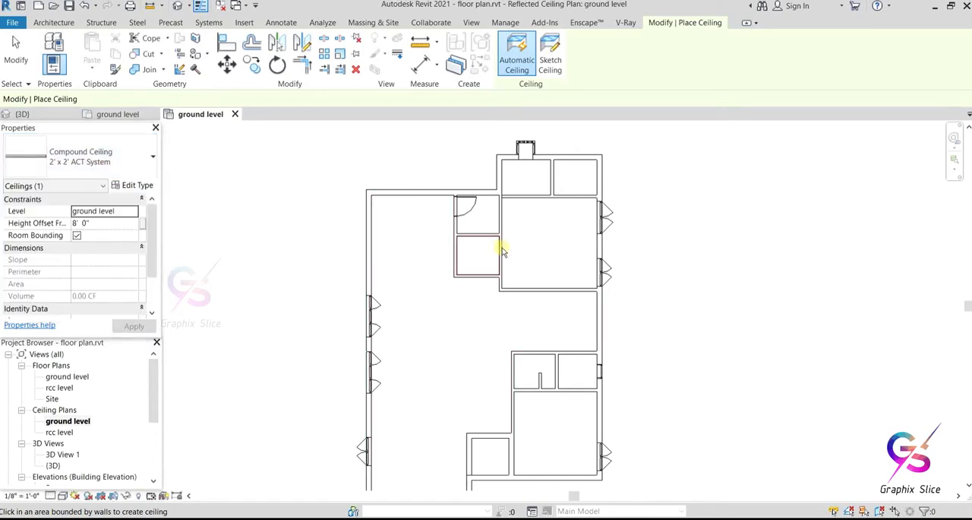
{"action": "left_click", "coordinate": [549, 233]}
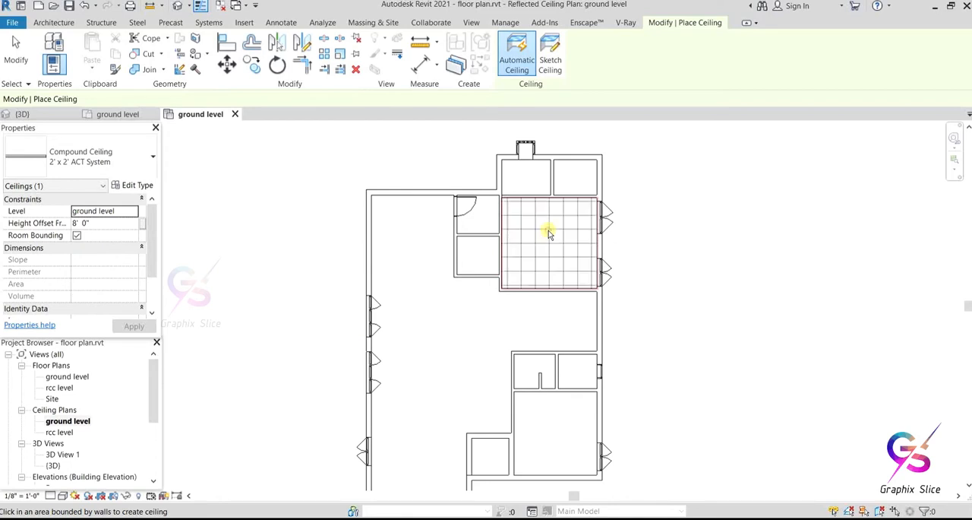
{"action": "left_click", "coordinate": [472, 319]}
{"action": "middle_click_drag", "start_coordinate": [472, 320], "coordinate": [425, 267]}
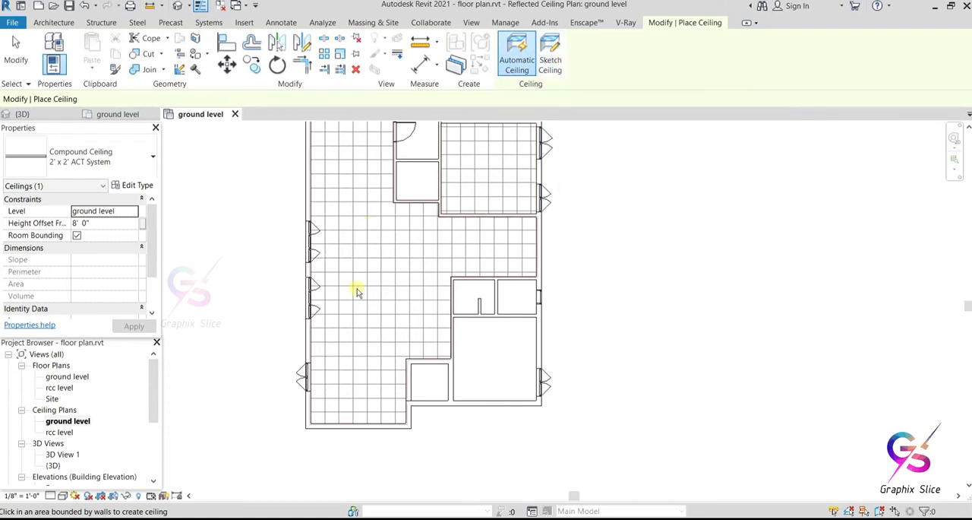
{"action": "middle_click_drag", "start_coordinate": [346, 272], "coordinate": [399, 291]}
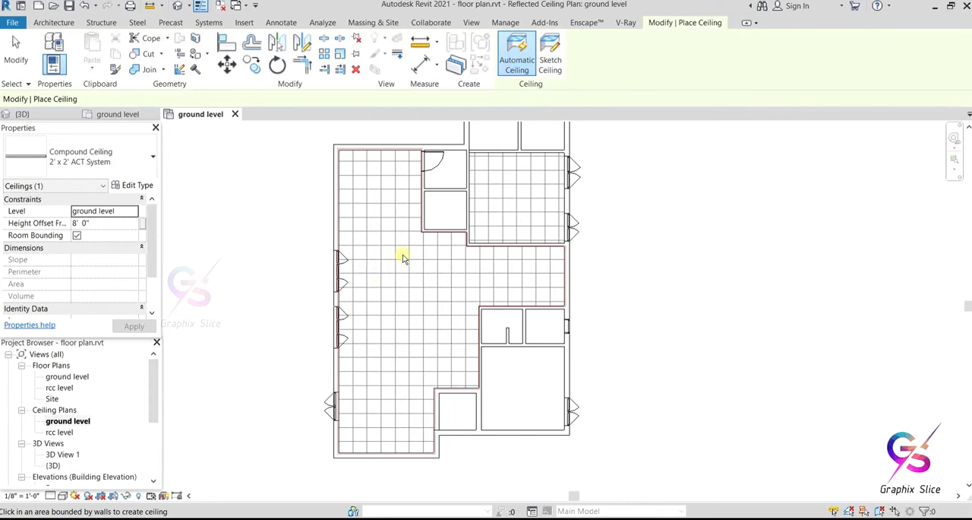
Step: Switch to the default 3D view and turn on its section box
{"action": "left_click", "coordinate": [177, 6]}
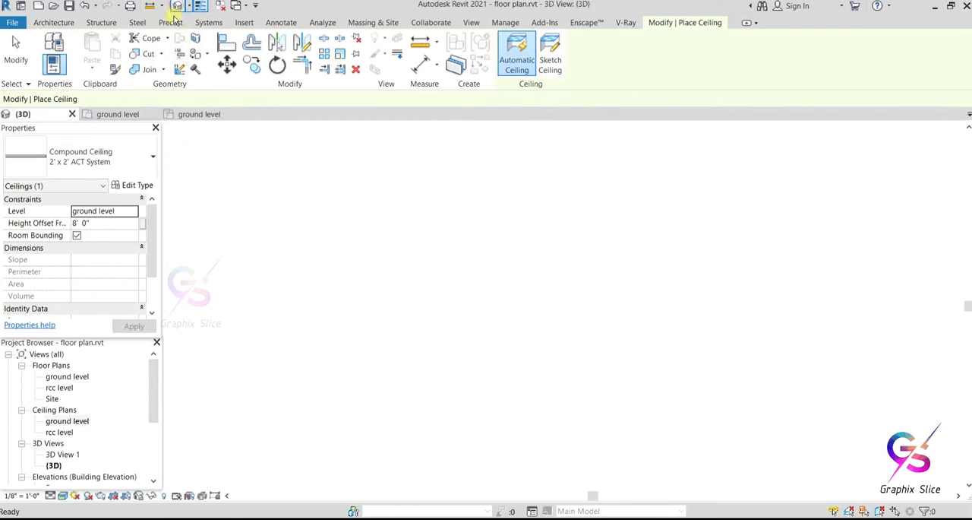
{"action": "right_click", "coordinate": [329, 197]}
{"action": "left_click", "coordinate": [346, 202]}
{"action": "middle_click_drag", "start_coordinate": [428, 276], "coordinate": [494, 332], "text": "shift"}
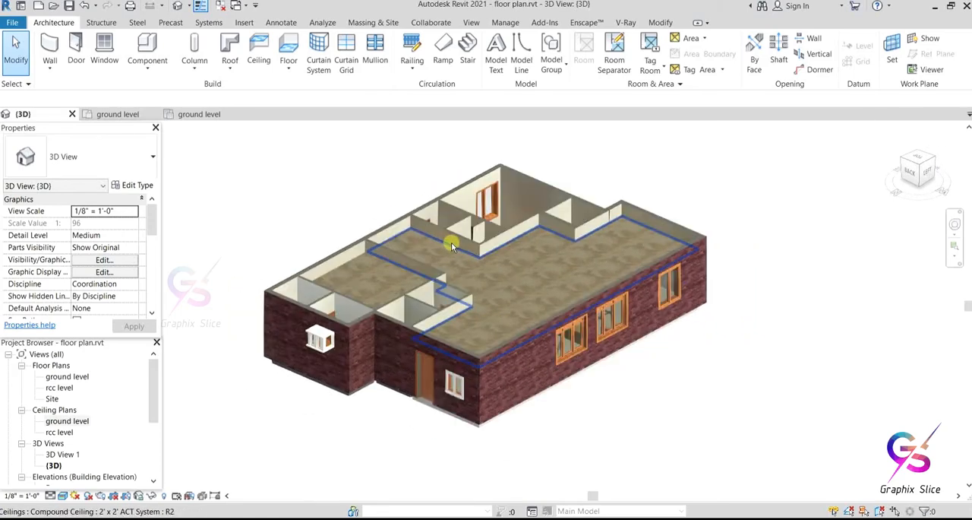
{"action": "left_click_drag", "start_coordinate": [152, 222], "coordinate": [153, 264]}
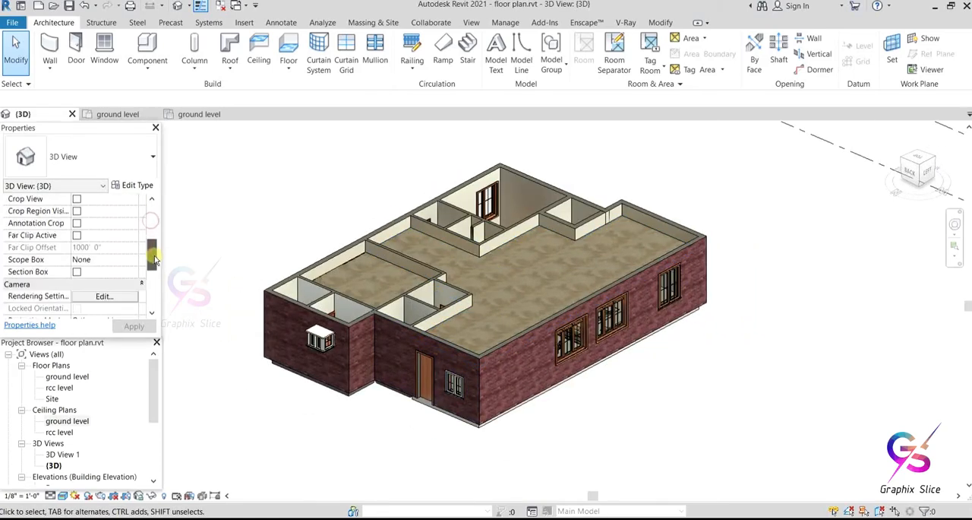
{"action": "left_click", "coordinate": [77, 272]}
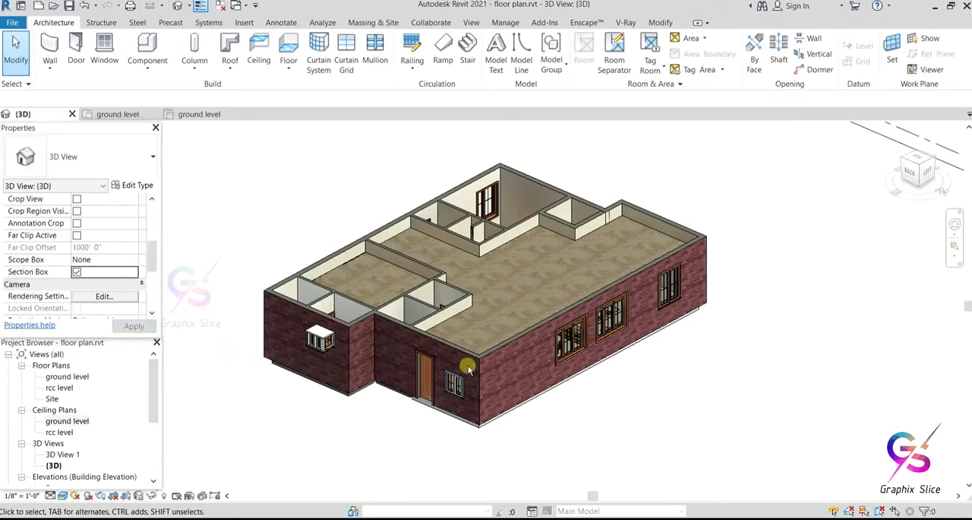
Step: Pull the section box's face on the three-window side inward until it cuts lengthwise through the main hall, exposing the furniture
{"action": "scroll", "coordinate": [602, 350], "scroll_direction": "down", "scroll_amount": 4}
{"action": "scroll", "coordinate": [603, 349], "scroll_direction": "down", "scroll_amount": 3}
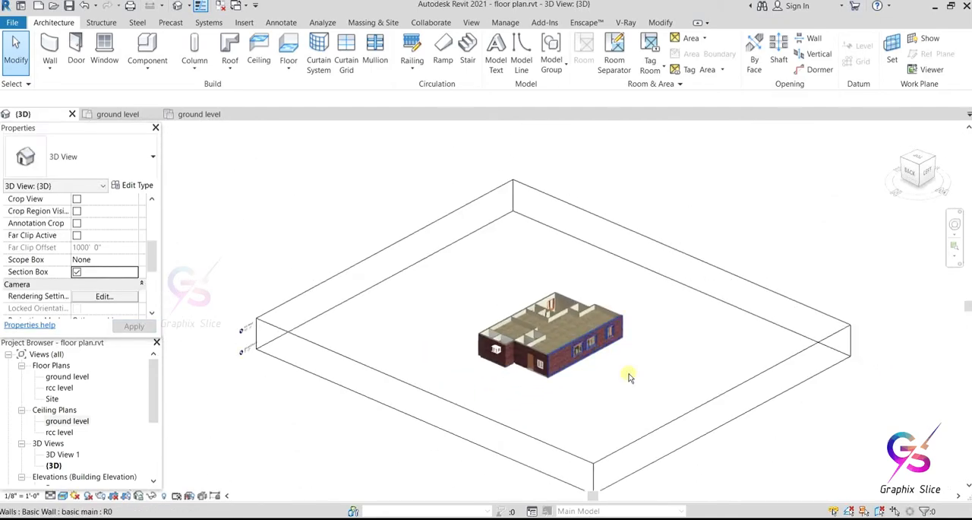
{"action": "scroll", "coordinate": [679, 410], "scroll_direction": "up", "scroll_amount": 2}
{"action": "left_click", "coordinate": [689, 418]}
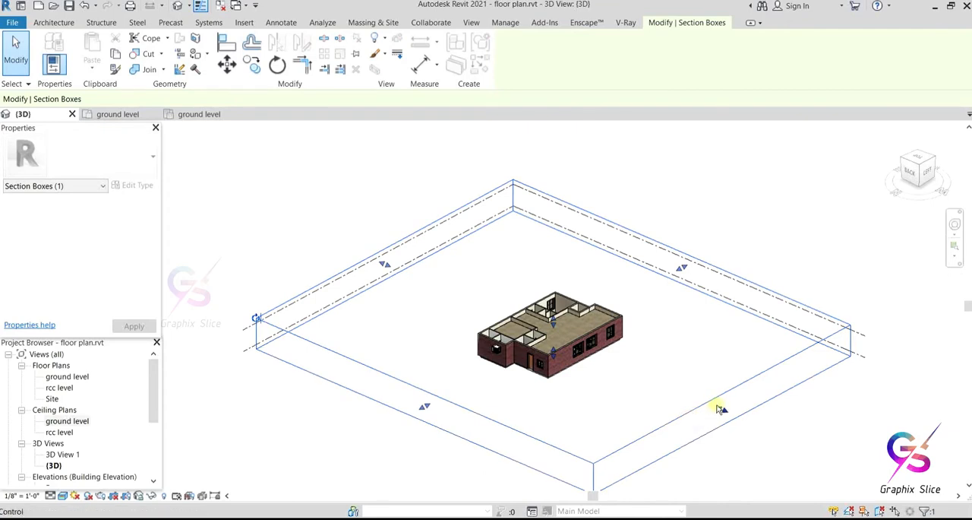
{"action": "left_click_drag", "start_coordinate": [720, 409], "coordinate": [562, 357]}
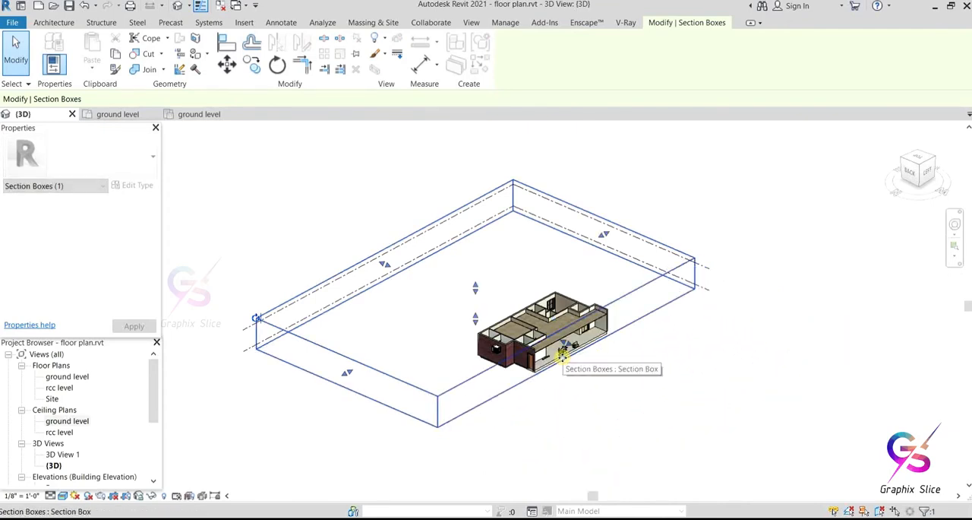
{"action": "scroll", "coordinate": [563, 356], "scroll_direction": "up", "scroll_amount": 5}
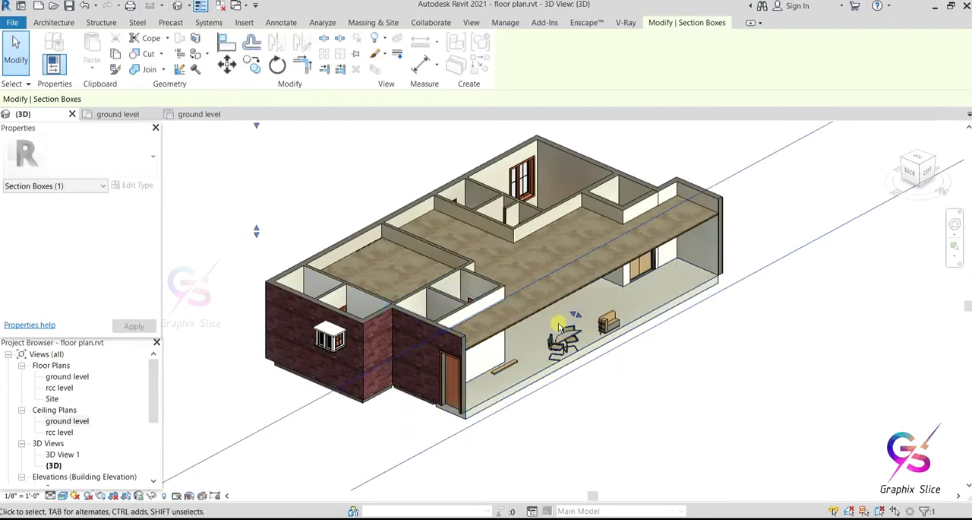
{"action": "left_click_drag", "start_coordinate": [574, 314], "coordinate": [594, 325]}
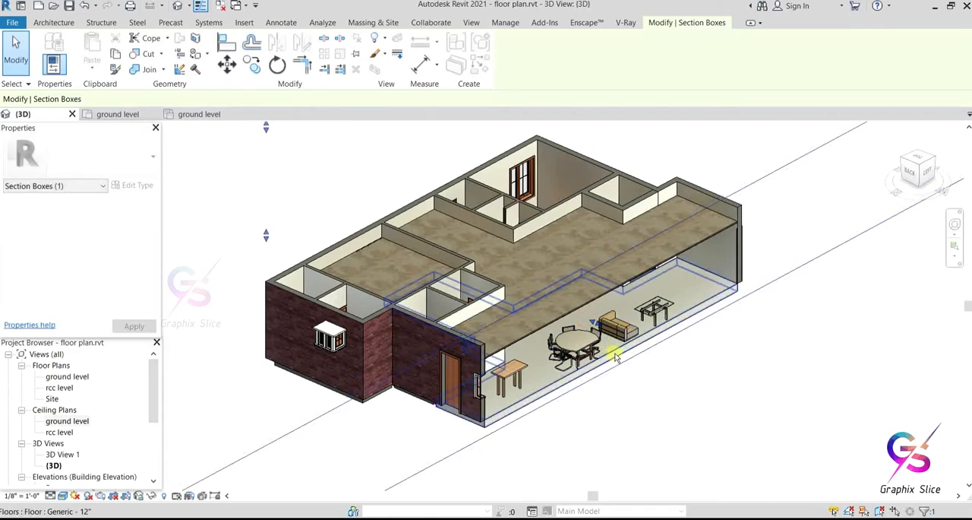
Step: Change the main hall ceiling, viewed from below, to the 2' x 4' ACT System type
{"action": "middle_click_drag", "start_coordinate": [638, 366], "coordinate": [547, 376], "text": "shift"}
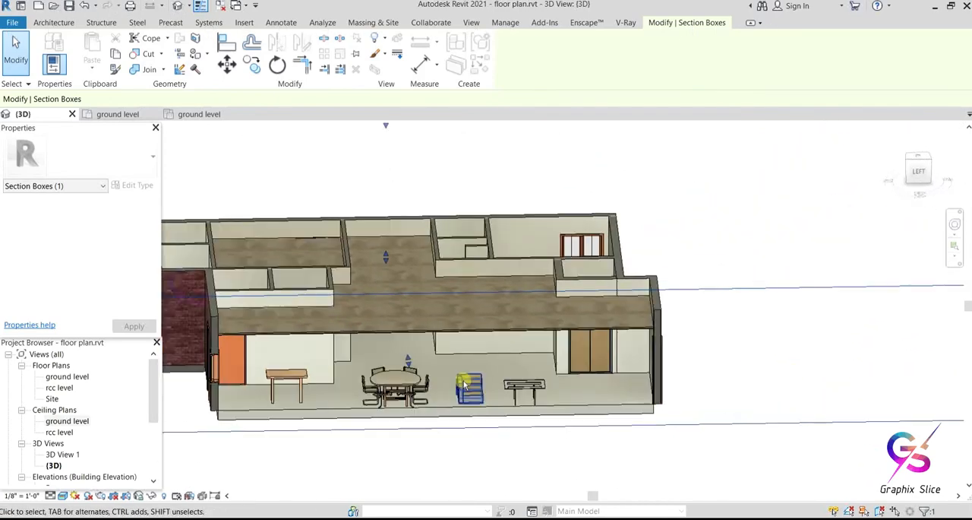
{"action": "left_click", "coordinate": [461, 386]}
{"action": "middle_click_drag", "start_coordinate": [493, 403], "coordinate": [486, 274], "text": "shift"}
{"action": "scroll", "coordinate": [442, 329], "scroll_direction": "up", "scroll_amount": 5}
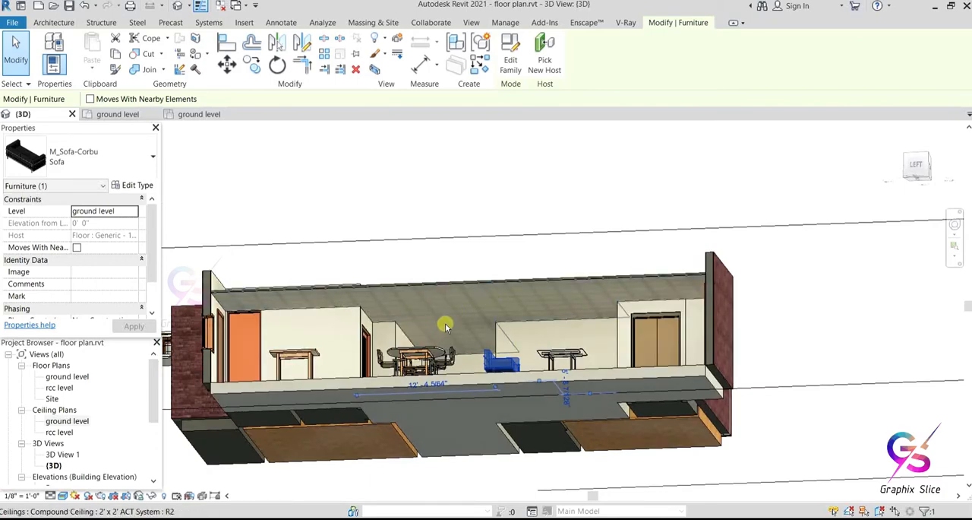
{"action": "scroll", "coordinate": [450, 319], "scroll_direction": "down", "scroll_amount": 2}
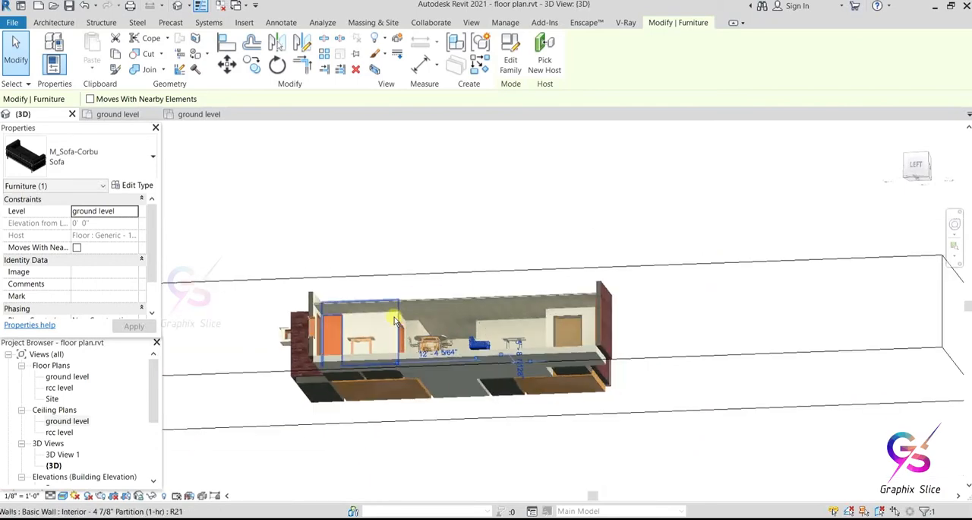
{"action": "scroll", "coordinate": [429, 327], "scroll_direction": "up", "scroll_amount": 5}
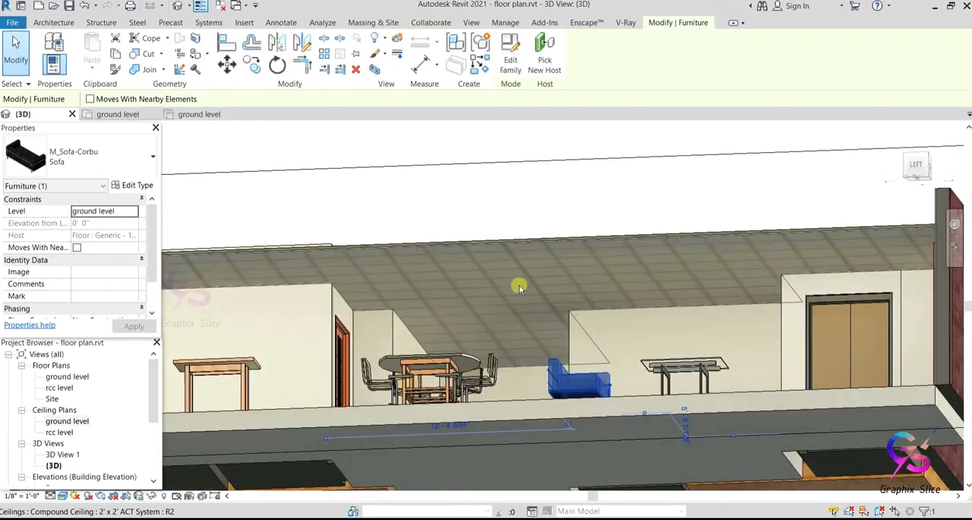
{"action": "left_click", "coordinate": [471, 245]}
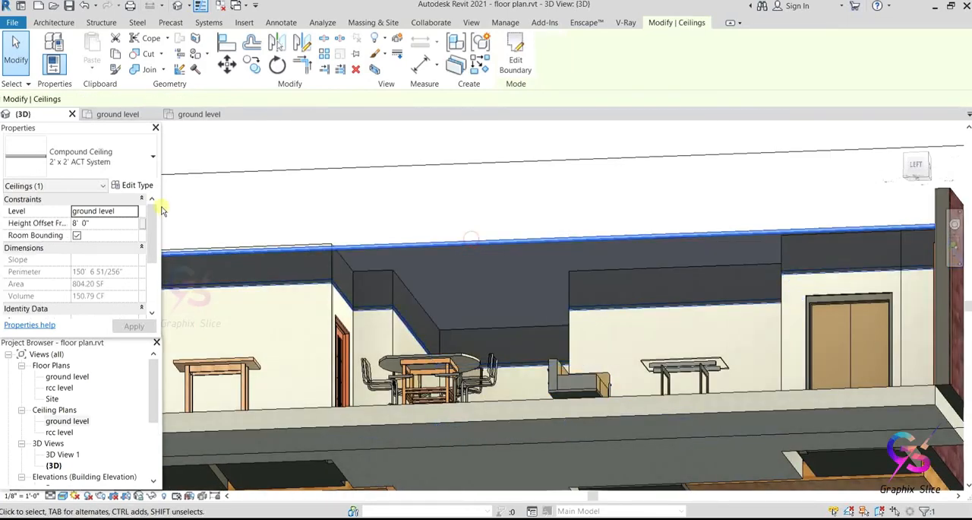
{"action": "left_click", "coordinate": [91, 160]}
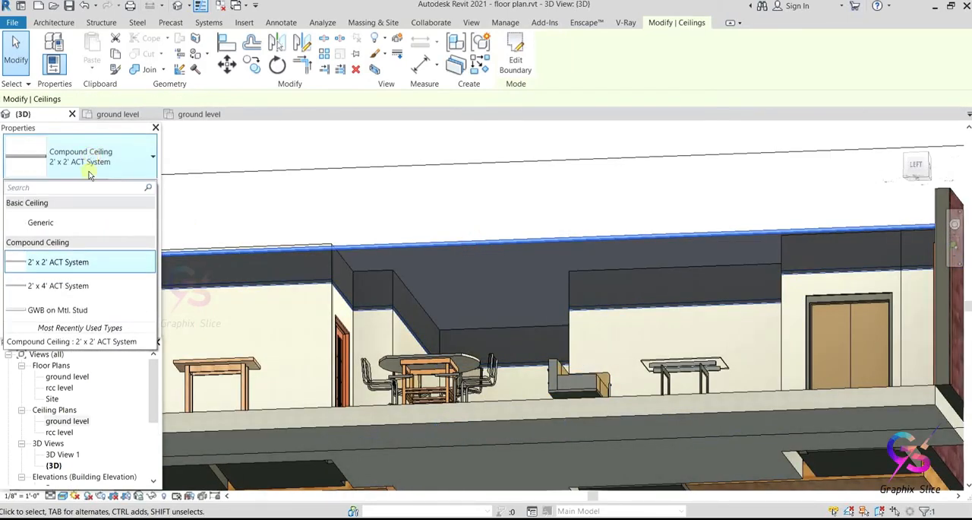
{"action": "left_click", "coordinate": [82, 294]}
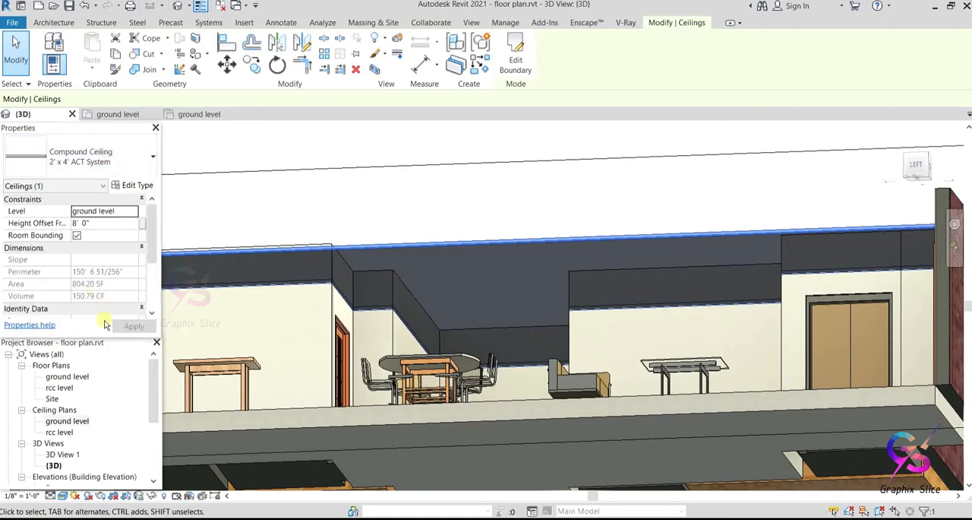
{"action": "left_click", "coordinate": [311, 202]}
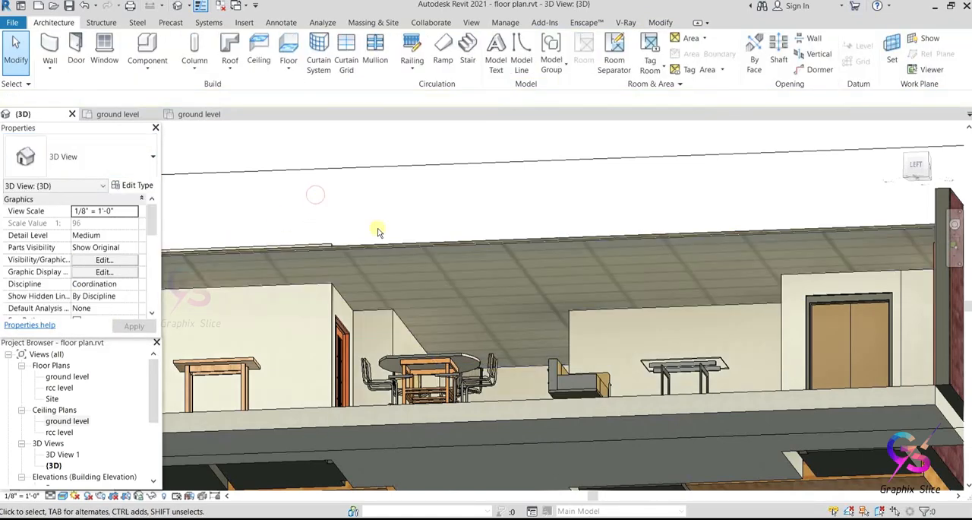
Step: Change the main hall ceiling's type to GWB on Mtl. Stud and check its underside
{"action": "left_click", "coordinate": [435, 247]}
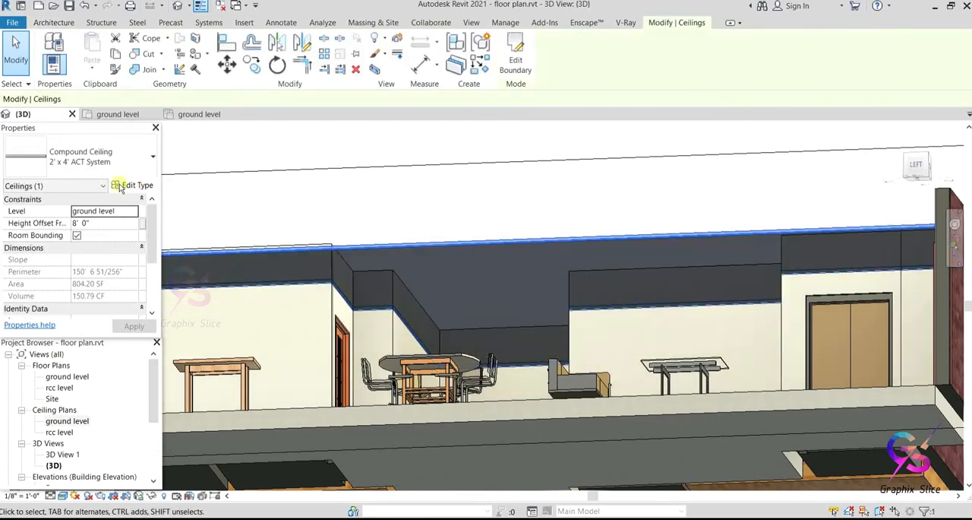
{"action": "left_click", "coordinate": [86, 168]}
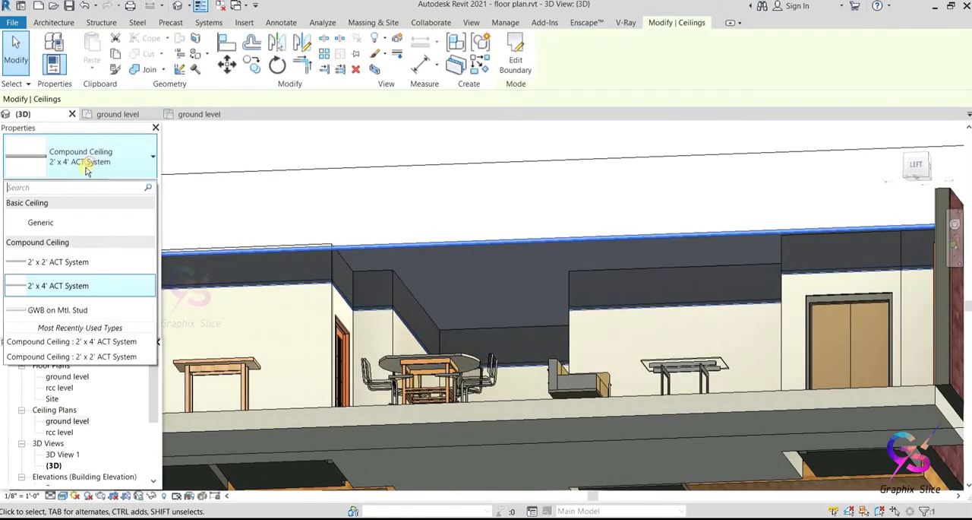
{"action": "left_click", "coordinate": [64, 310]}
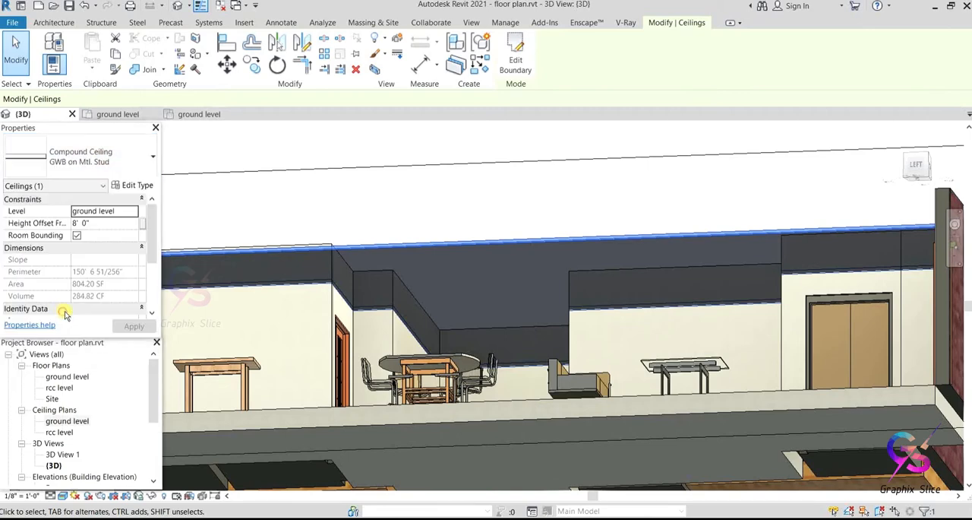
{"action": "left_click", "coordinate": [424, 256]}
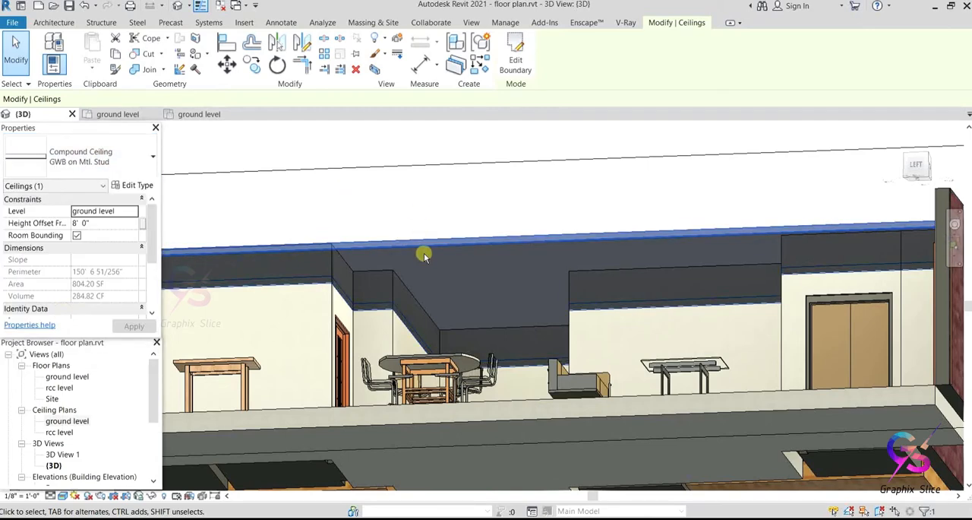
{"action": "left_click", "coordinate": [423, 202]}
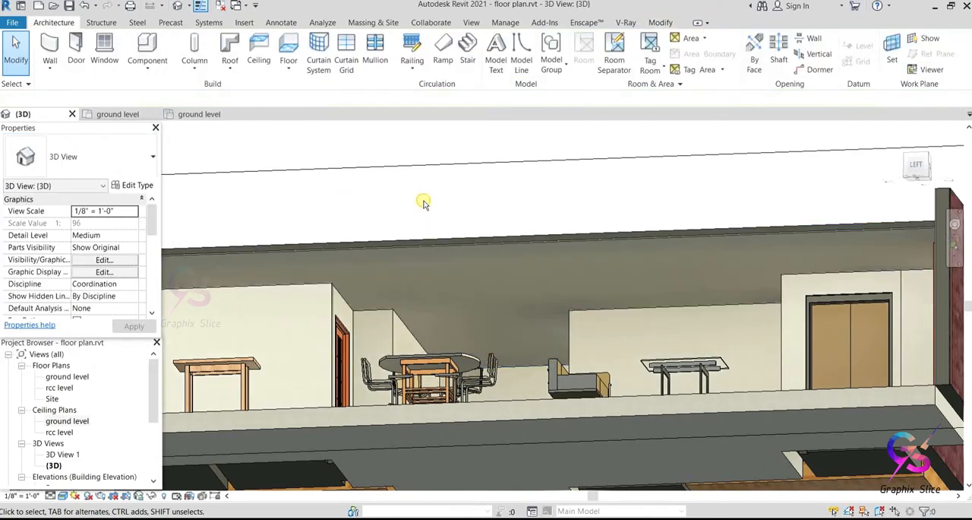
{"action": "scroll", "coordinate": [429, 284], "scroll_direction": "up", "scroll_amount": 2}
{"action": "scroll", "coordinate": [429, 283], "scroll_direction": "down", "scroll_amount": 2}
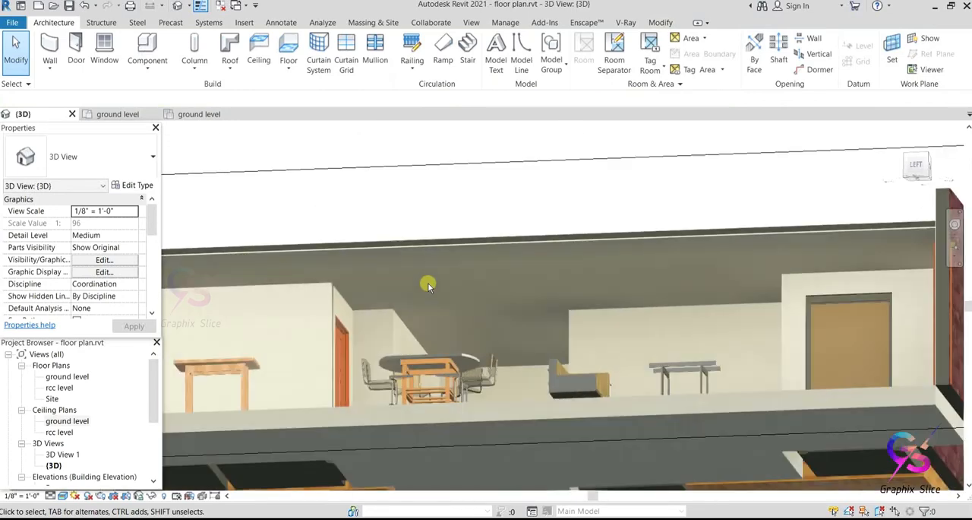
Step: Change the main hall ceiling's type to Basic Ceiling Generic
{"action": "left_click", "coordinate": [428, 247]}
{"action": "left_click", "coordinate": [92, 157]}
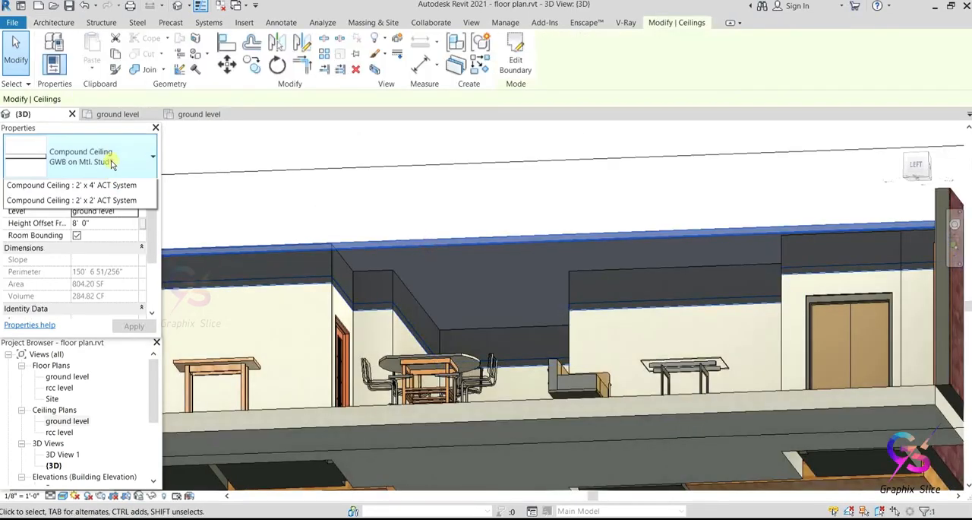
{"action": "left_click", "coordinate": [60, 222]}
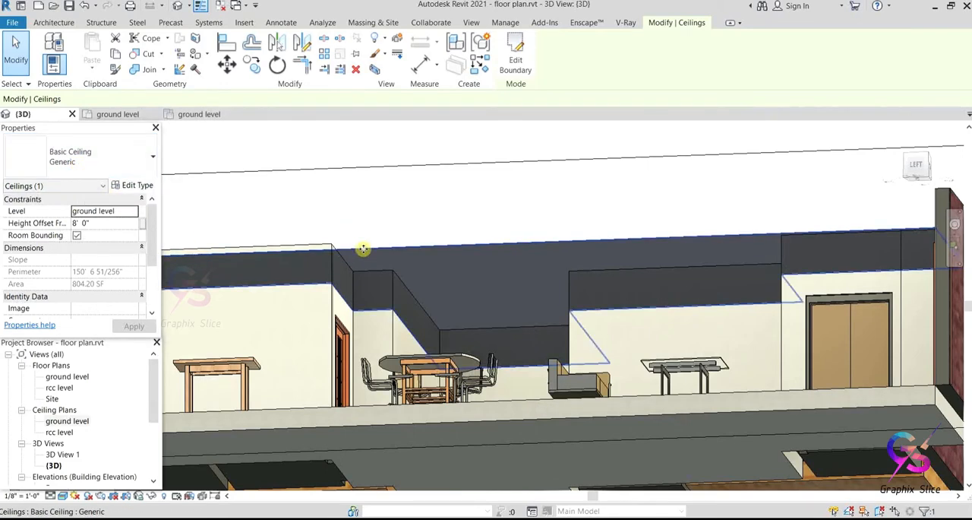
Step: Set the main hall ceiling's type back to Compound Ceiling 2' x 2' ACT System
{"action": "left_click", "coordinate": [85, 160]}
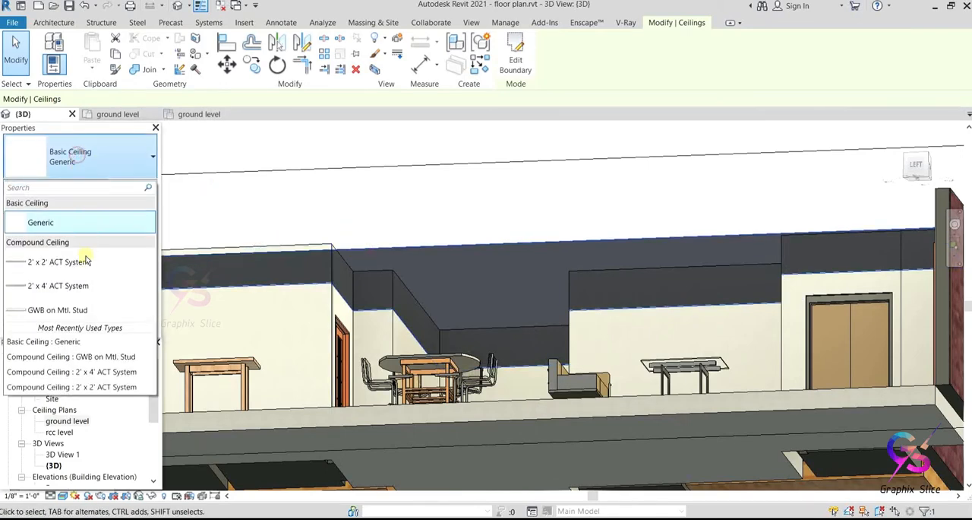
{"action": "left_click", "coordinate": [83, 262]}
{"action": "left_click", "coordinate": [343, 197]}
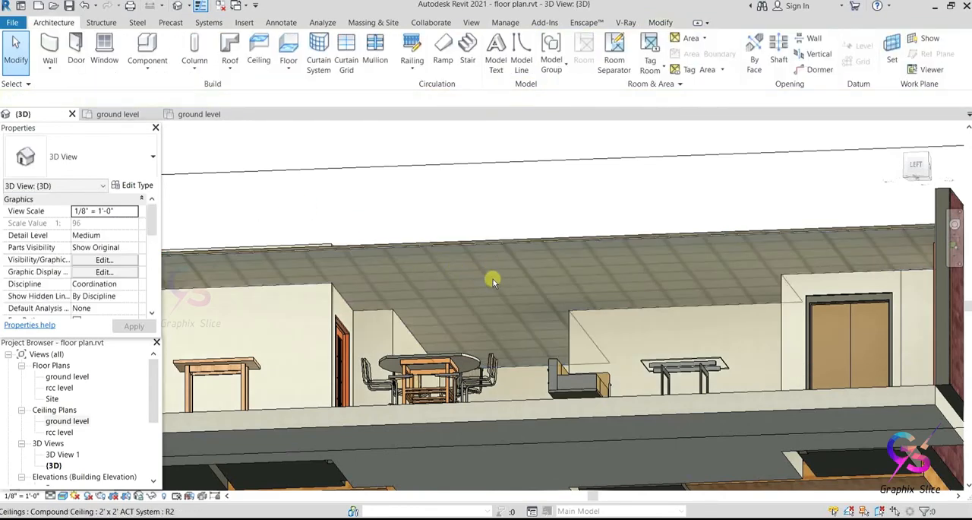
Step: Extend the section box outward on the hall side so the cut exposes the kitchenette and both sofas
{"action": "scroll", "coordinate": [474, 282], "scroll_direction": "down", "scroll_amount": 2}
{"action": "middle_click_drag", "start_coordinate": [426, 283], "coordinate": [496, 323], "text": "shift"}
{"action": "scroll", "coordinate": [498, 323], "scroll_direction": "down", "scroll_amount": 2}
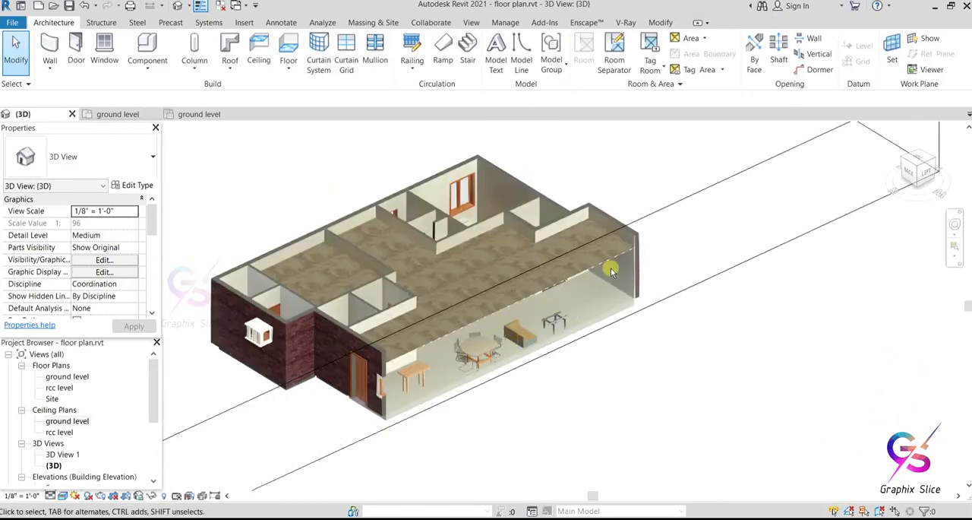
{"action": "left_click", "coordinate": [669, 213]}
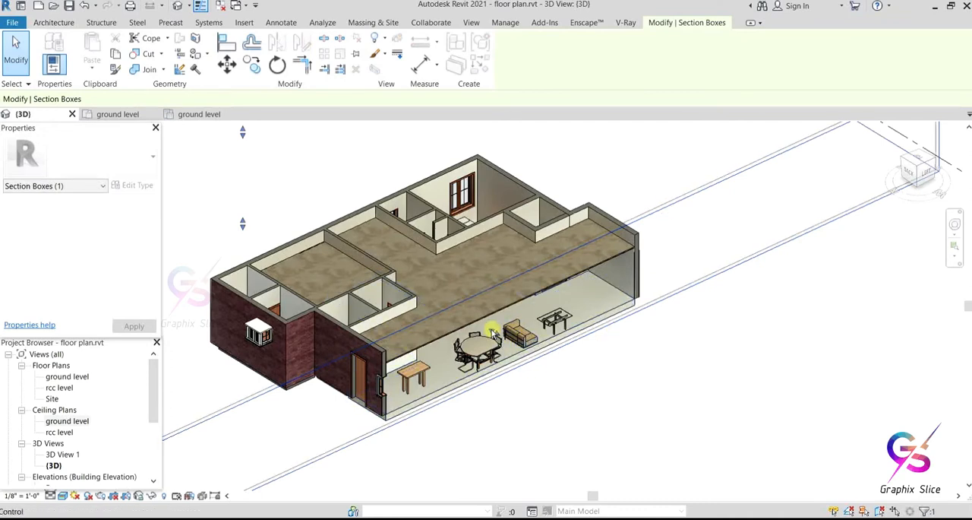
{"action": "middle_click_drag", "start_coordinate": [493, 333], "coordinate": [505, 346], "text": "shift"}
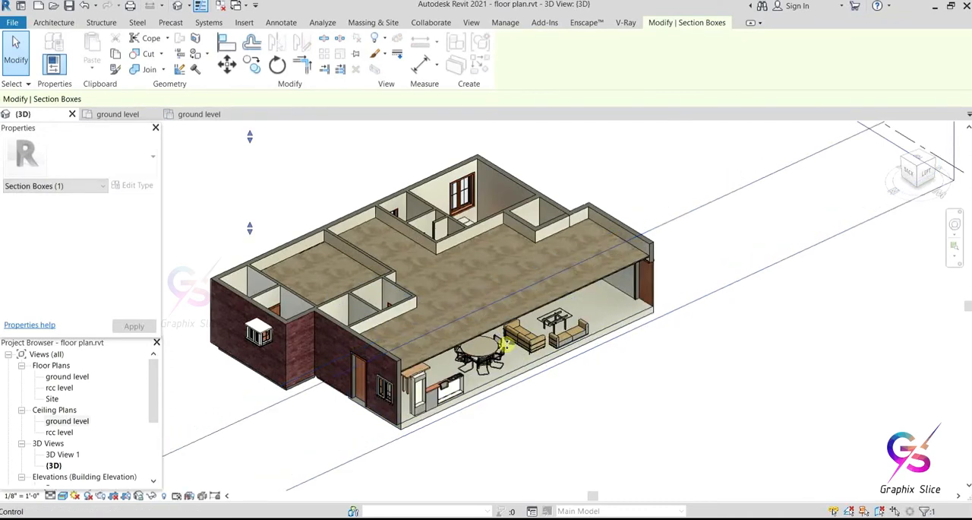
{"action": "left_click_drag", "start_coordinate": [507, 341], "coordinate": [509, 345]}
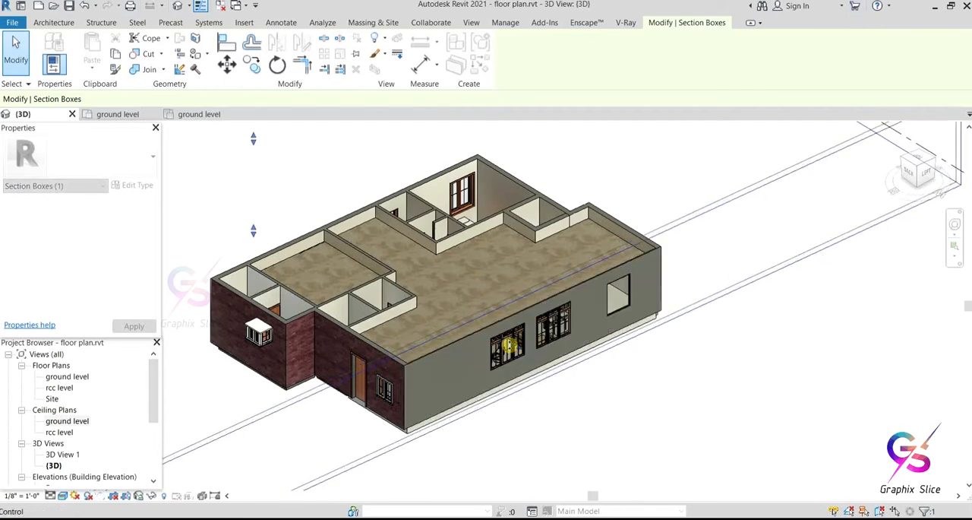
{"action": "key", "text": "Escape"}
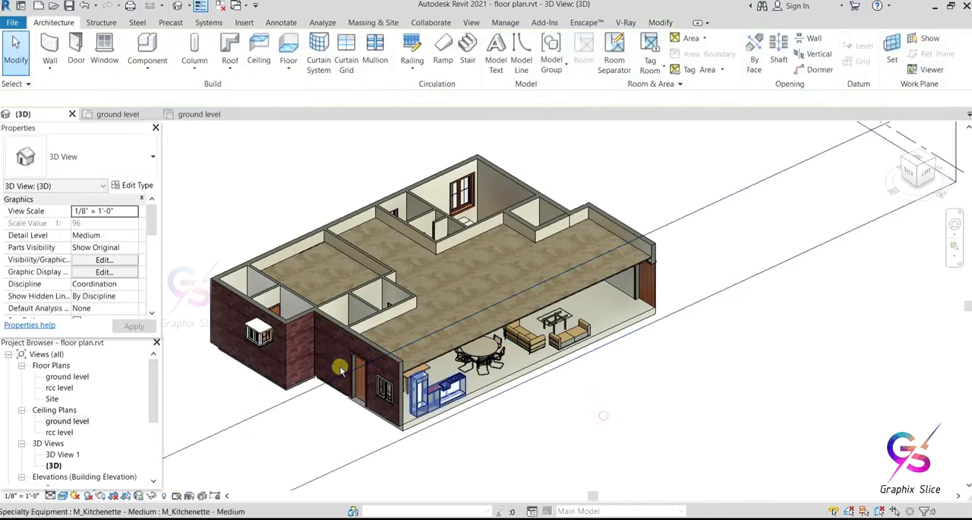
Step: Start a sketched 2' x 2' ACT System ceiling in the ground level ceiling plan with a height offset of 7' 9 77/128"
{"action": "double_click", "coordinate": [69, 421]}
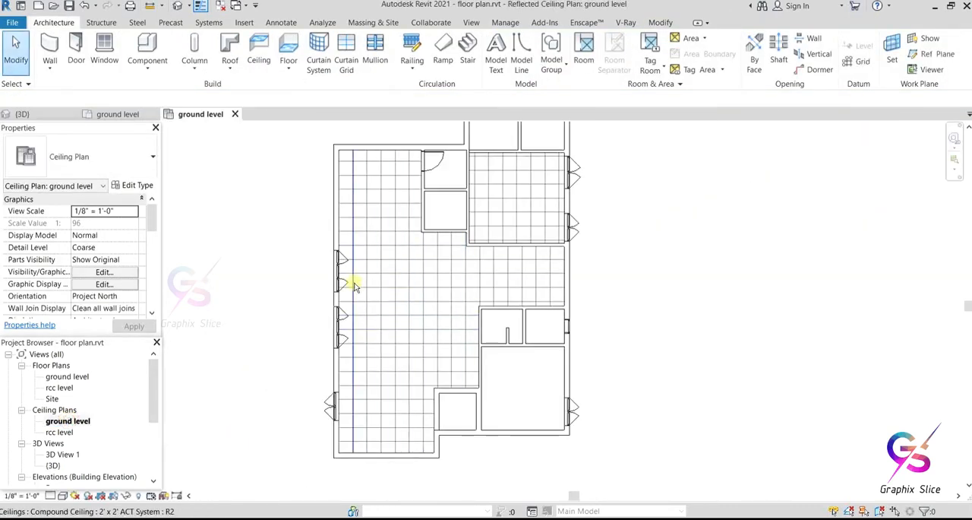
{"action": "left_click", "coordinate": [258, 54]}
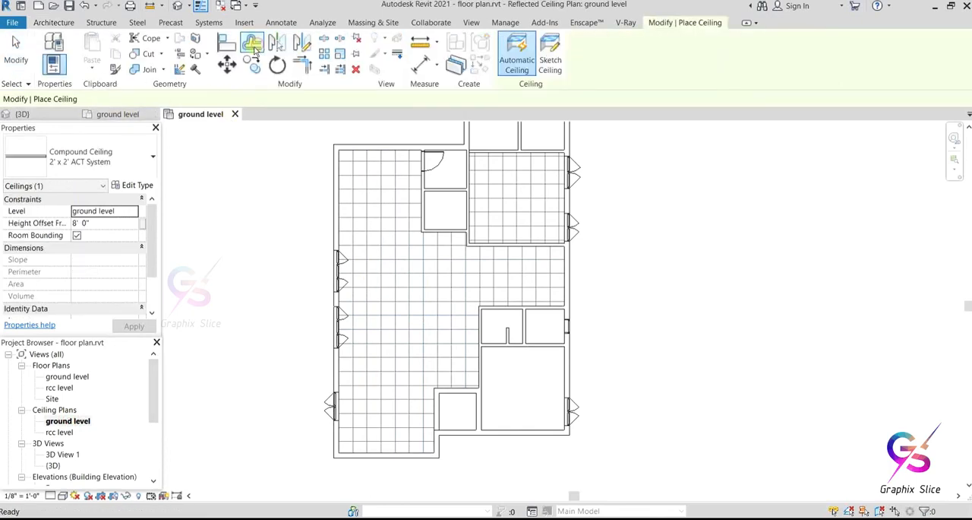
{"action": "left_click", "coordinate": [550, 61]}
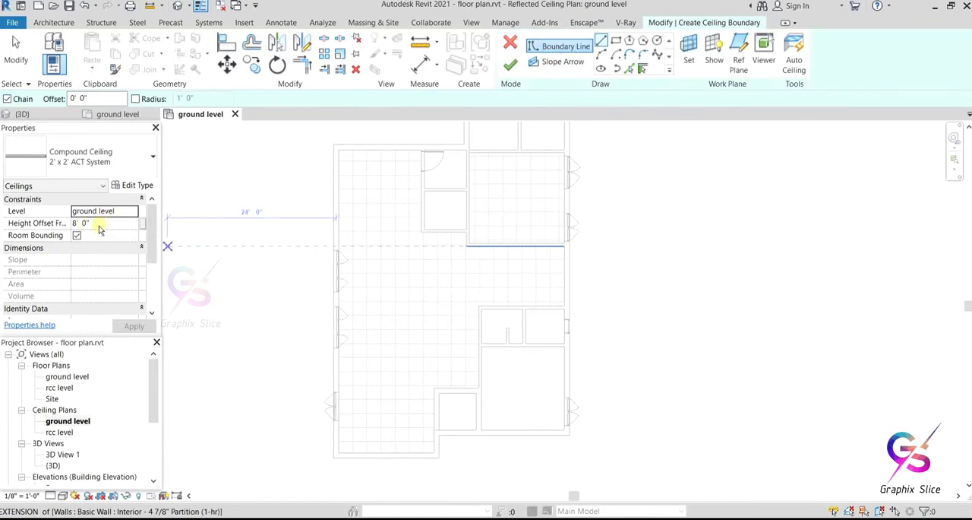
{"action": "left_click", "coordinate": [99, 224]}
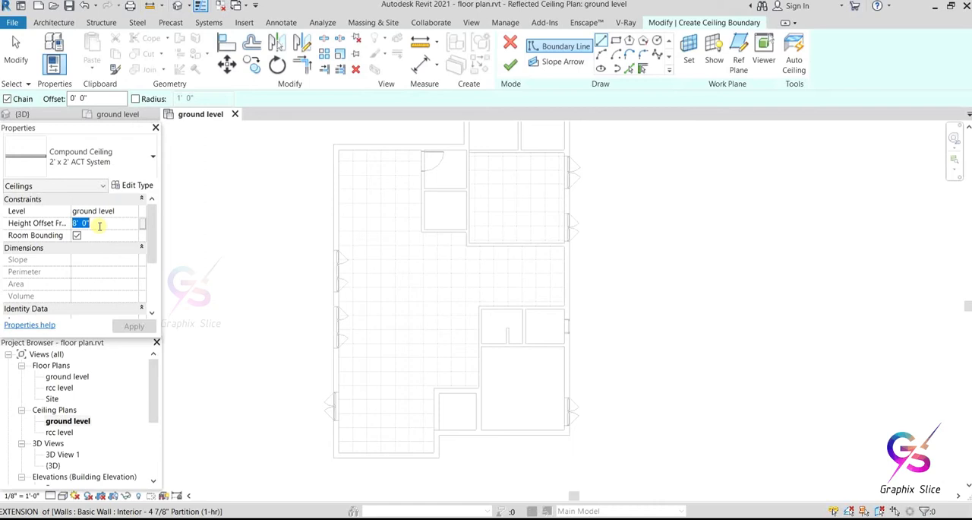
{"action": "type", "text": "7"}
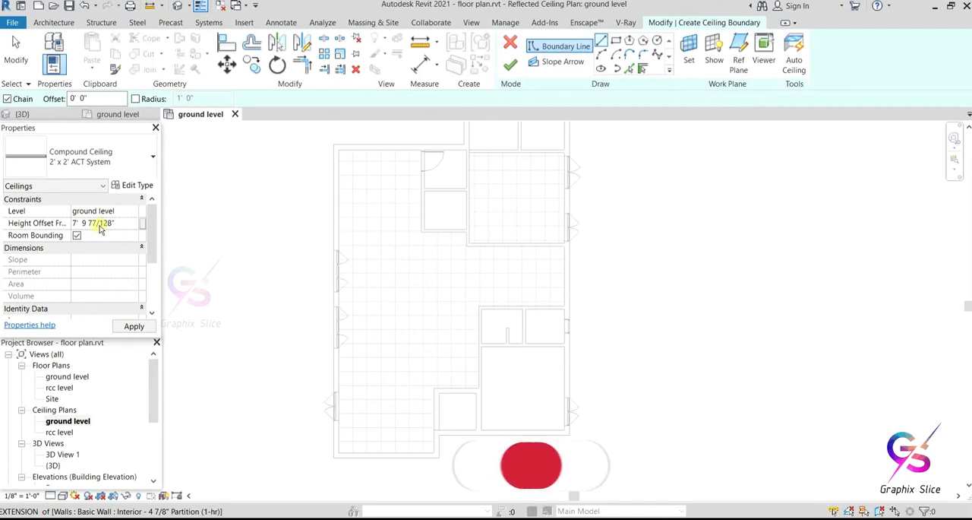
{"action": "left_click", "coordinate": [148, 325]}
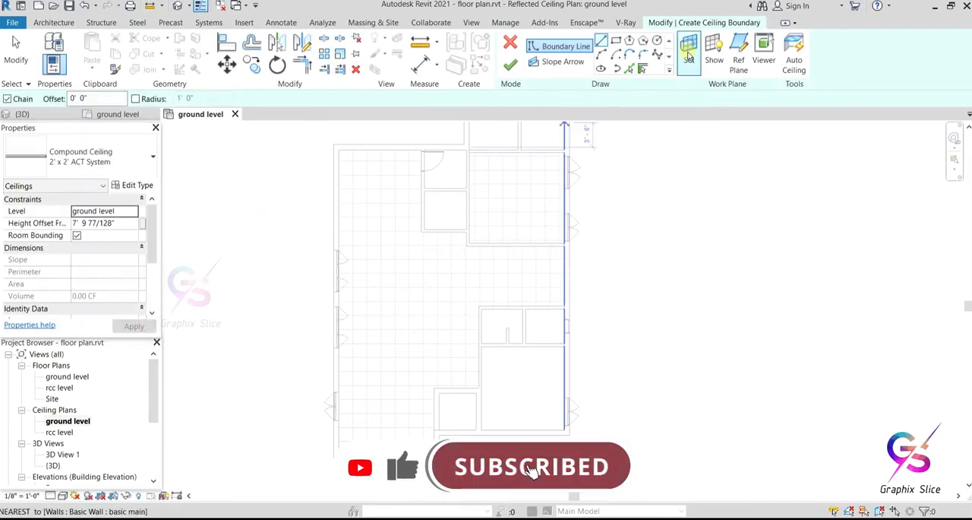
Step: Sketch a rectangular outer ceiling boundary about 12' by 16' in the middle of the main hall
{"action": "left_click", "coordinate": [616, 41]}
{"action": "scroll", "coordinate": [369, 275], "scroll_direction": "up", "scroll_amount": 1}
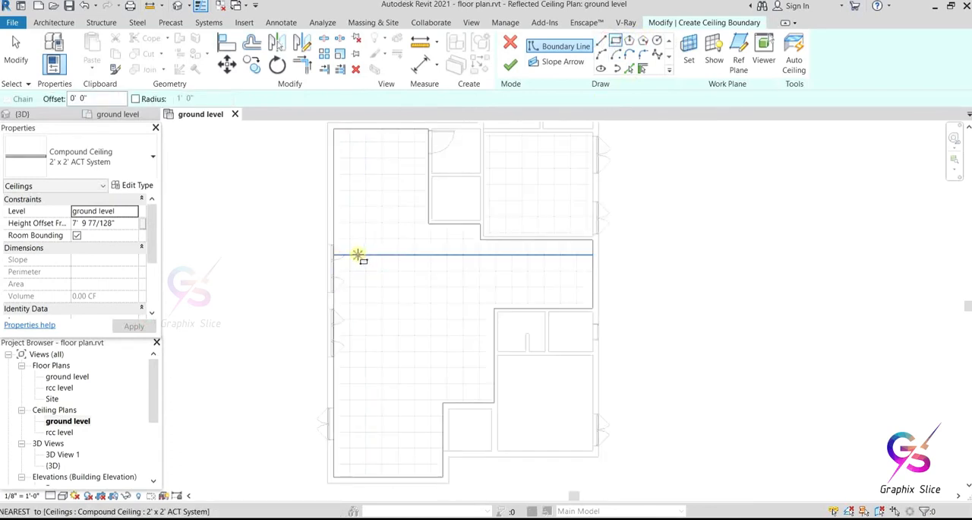
{"action": "left_click", "coordinate": [360, 256]}
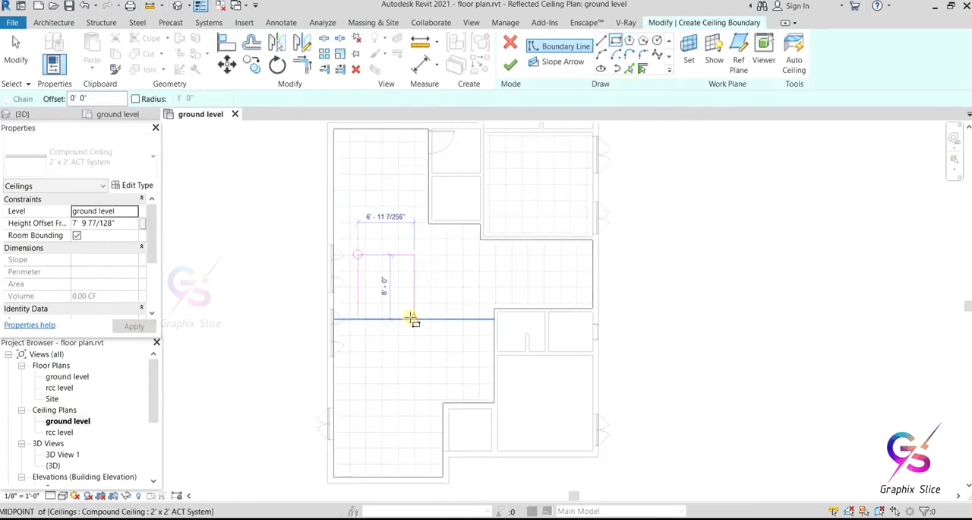
{"action": "left_click", "coordinate": [456, 381]}
Step: Add an inner rectangle with a -2' 0" offset from the outer boundary's corners and finish the ring-shaped ceiling
{"action": "scroll", "coordinate": [433, 354], "scroll_direction": "up", "scroll_amount": 3}
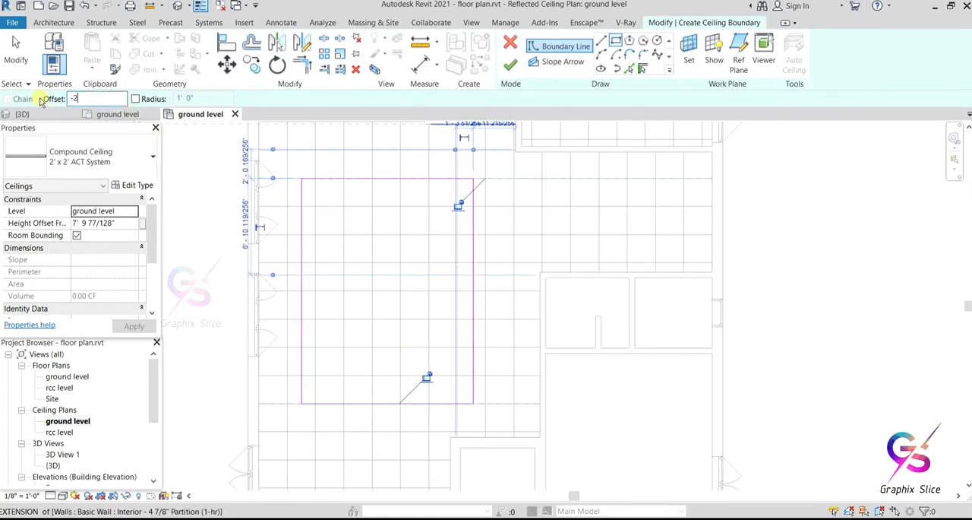
{"action": "left_click", "coordinate": [302, 178]}
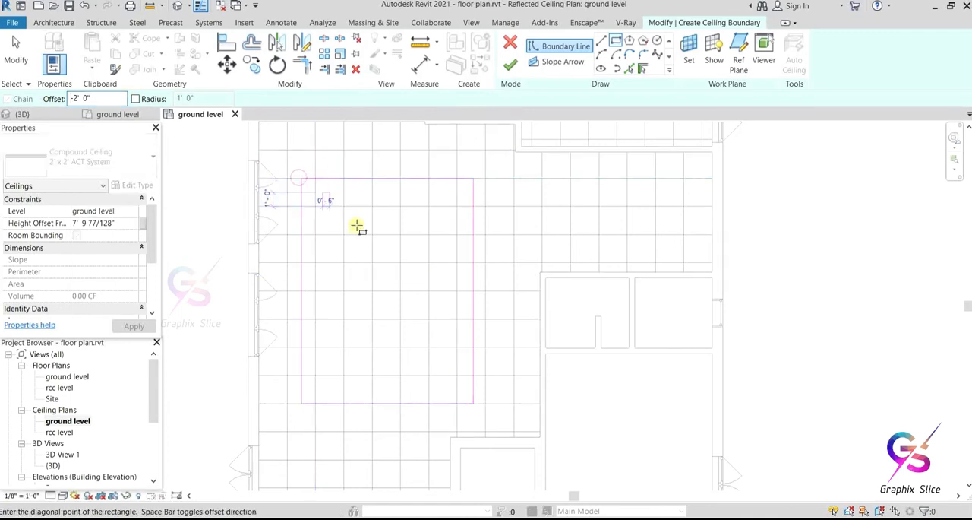
{"action": "scroll", "coordinate": [464, 358], "scroll_direction": "up", "scroll_amount": 1}
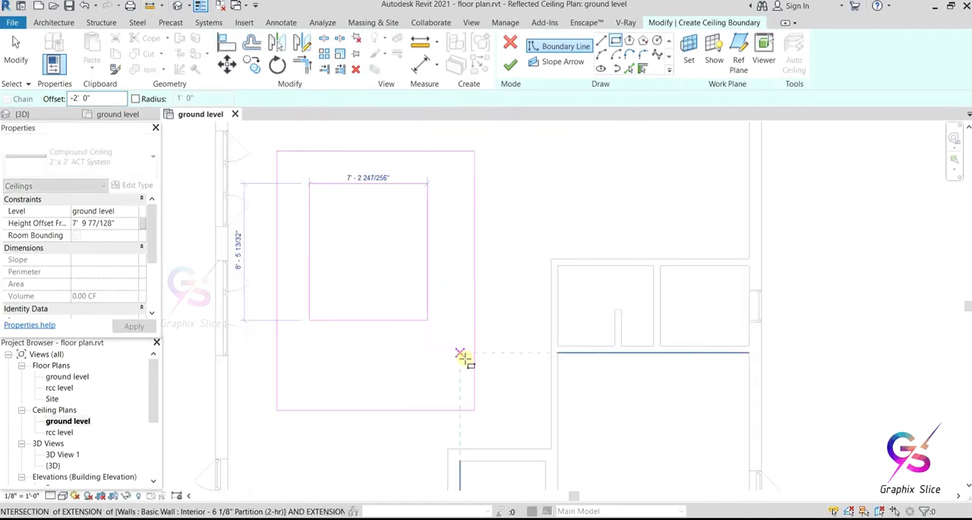
{"action": "middle_click_drag", "start_coordinate": [465, 359], "coordinate": [500, 388]}
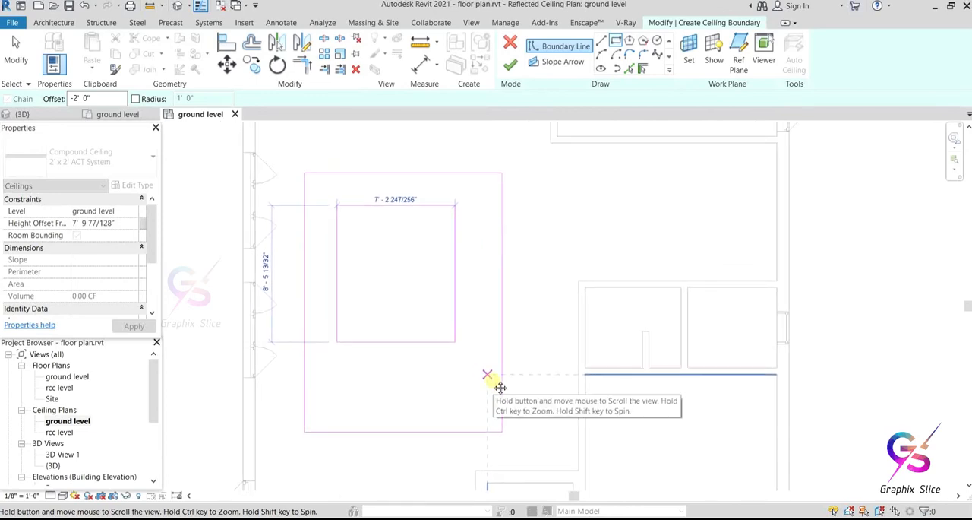
{"action": "middle_click_drag", "start_coordinate": [501, 388], "coordinate": [501, 388]}
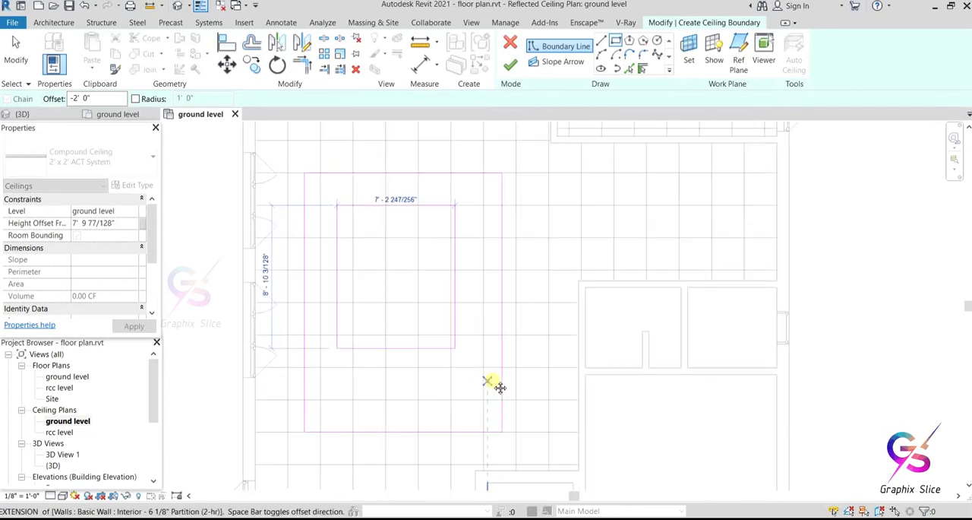
{"action": "left_click", "coordinate": [502, 431]}
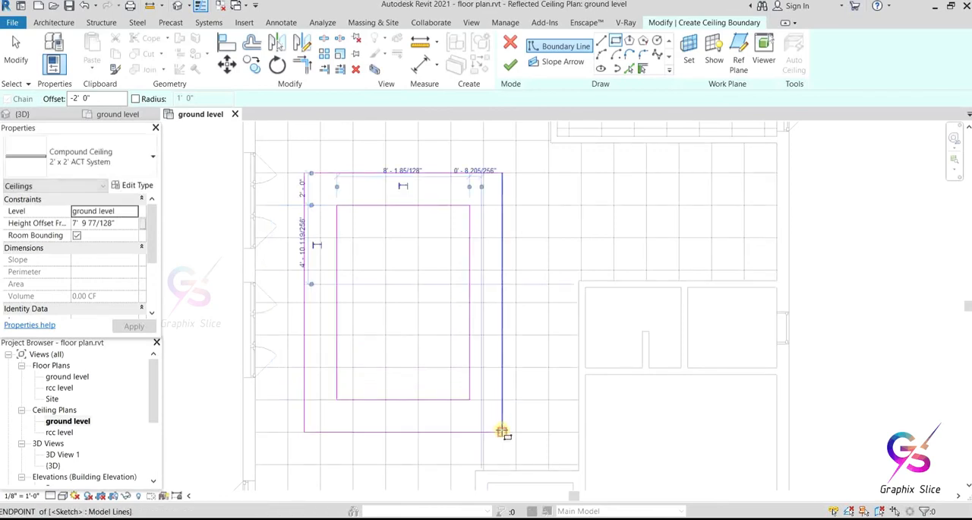
{"action": "left_click", "coordinate": [509, 65]}
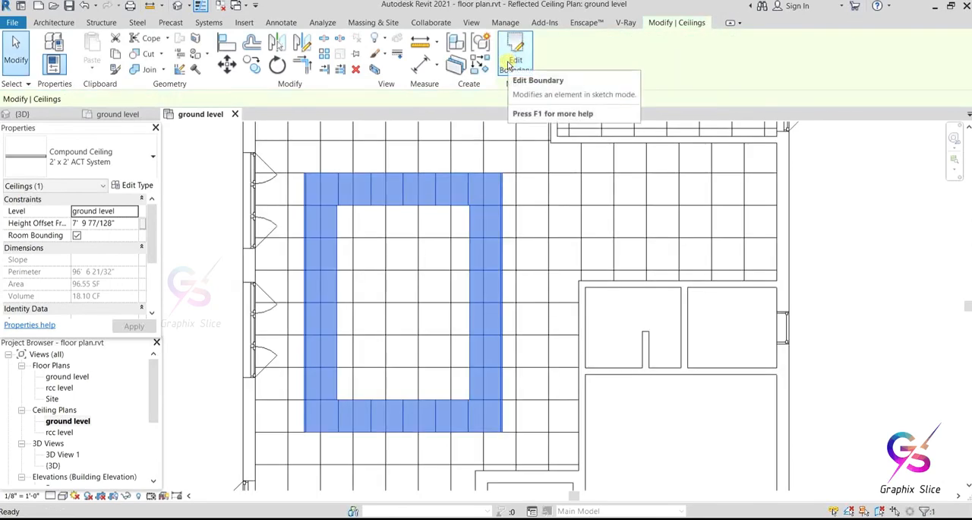
Step: View the new ceiling ring over the hall from below in the 3D view
{"action": "left_click", "coordinate": [178, 6]}
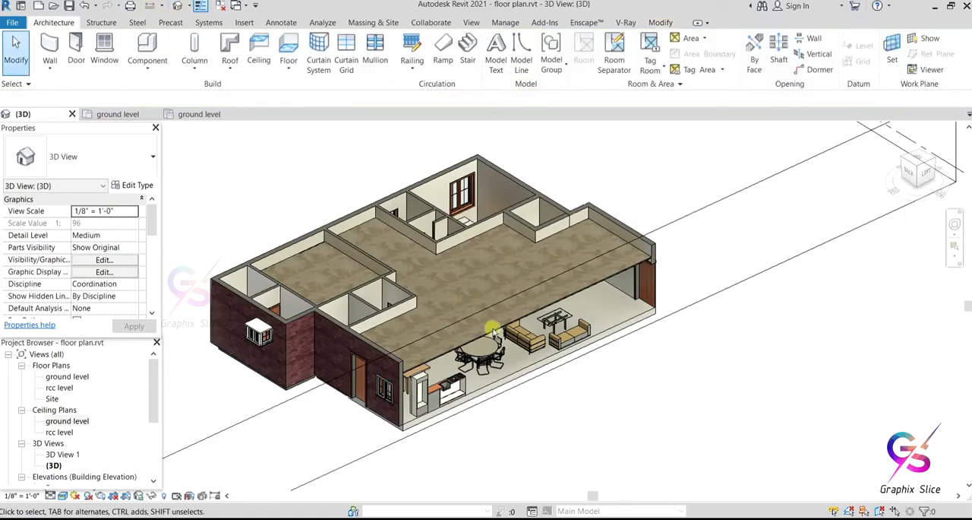
{"action": "middle_click_drag", "start_coordinate": [585, 416], "coordinate": [576, 235], "text": "shift"}
{"action": "scroll", "coordinate": [540, 292], "scroll_direction": "up", "scroll_amount": 8}
{"action": "middle_click_drag", "start_coordinate": [590, 286], "coordinate": [666, 241]}
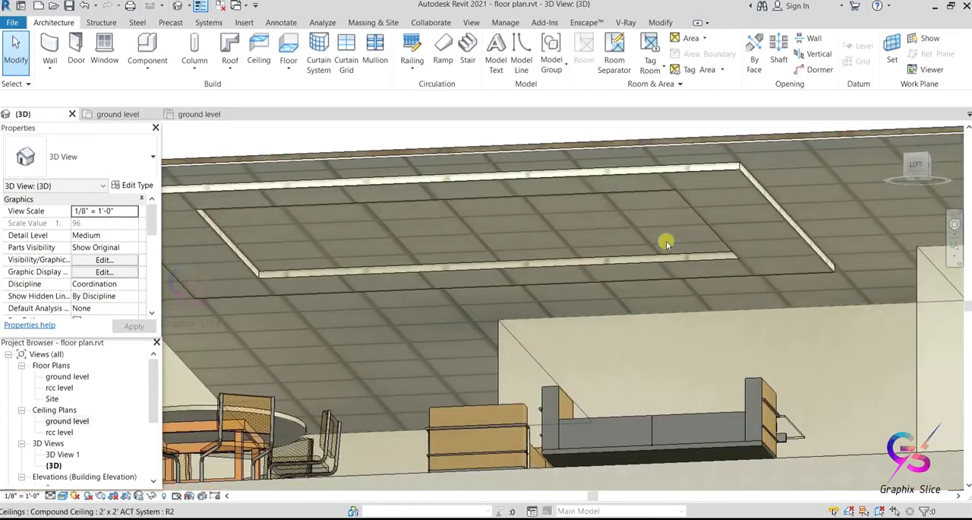
Step: Select the main hall ceiling and the area around the lowered ring to examine how the two ceilings relate
{"action": "left_click", "coordinate": [683, 171]}
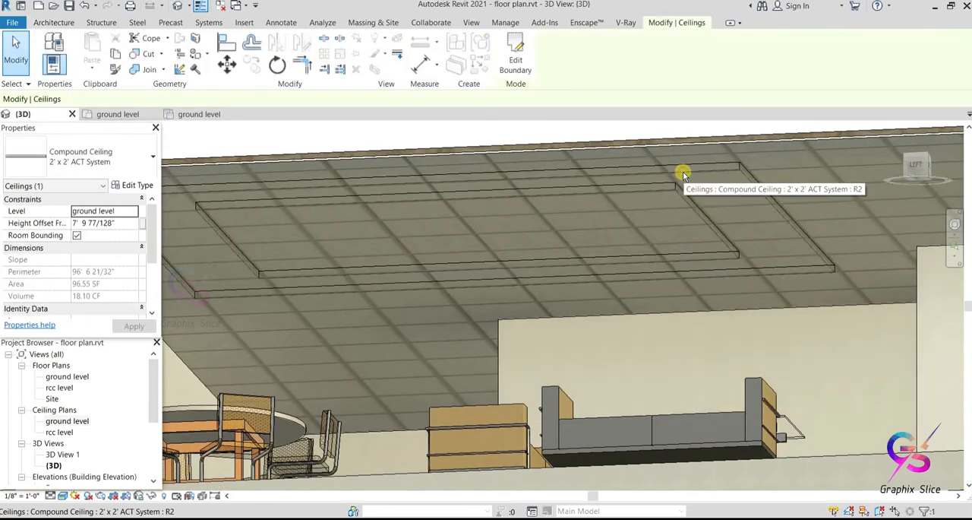
{"action": "left_click", "coordinate": [378, 141]}
{"action": "scroll", "coordinate": [373, 198], "scroll_direction": "up", "scroll_amount": 2}
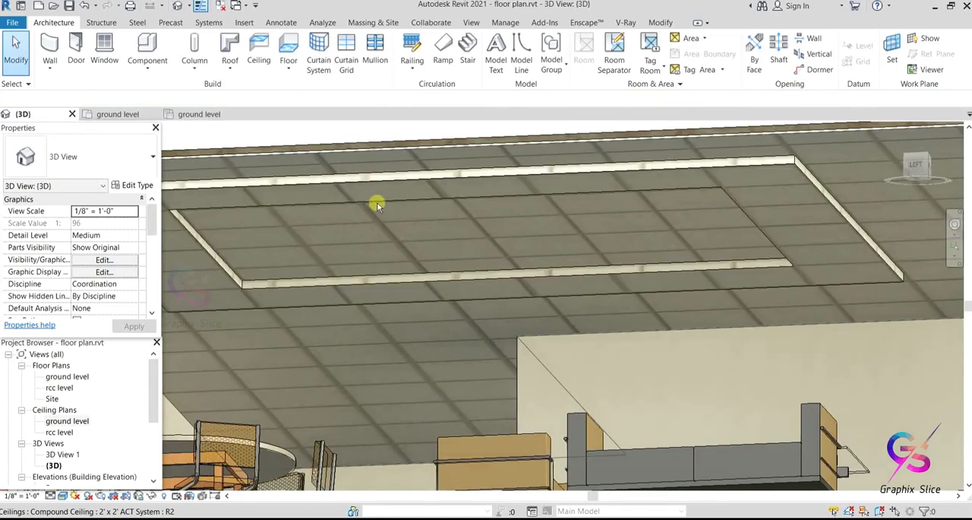
{"action": "left_click", "coordinate": [391, 181]}
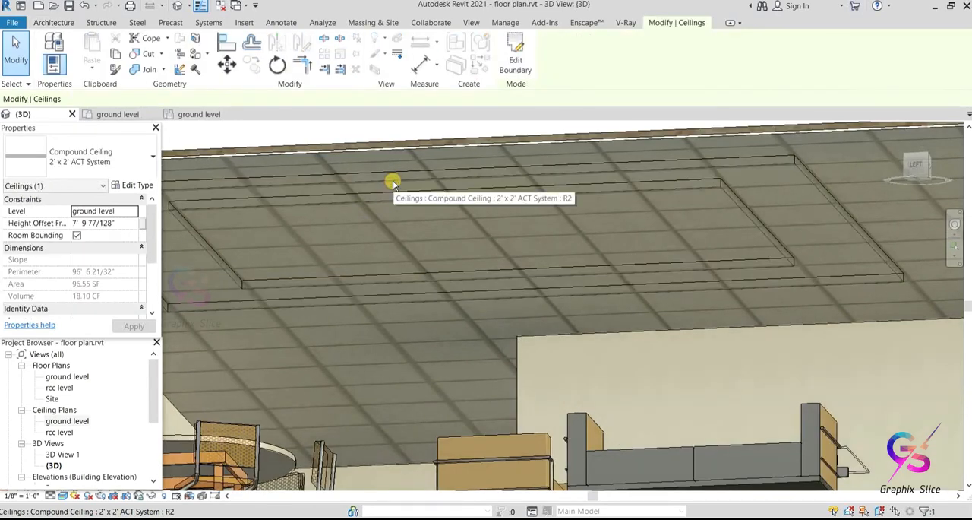
{"action": "left_click", "coordinate": [303, 134]}
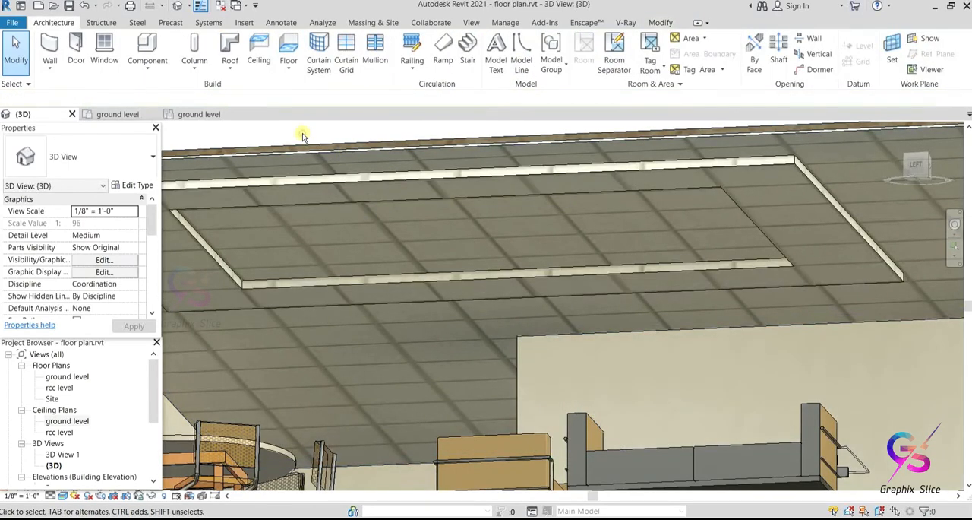
{"action": "left_click", "coordinate": [341, 183]}
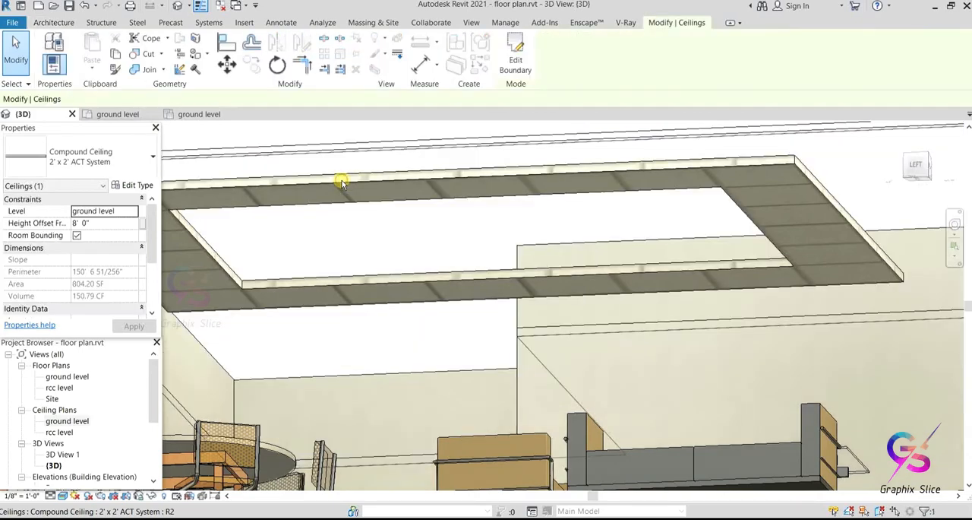
{"action": "scroll", "coordinate": [347, 233], "scroll_direction": "down", "scroll_amount": 1}
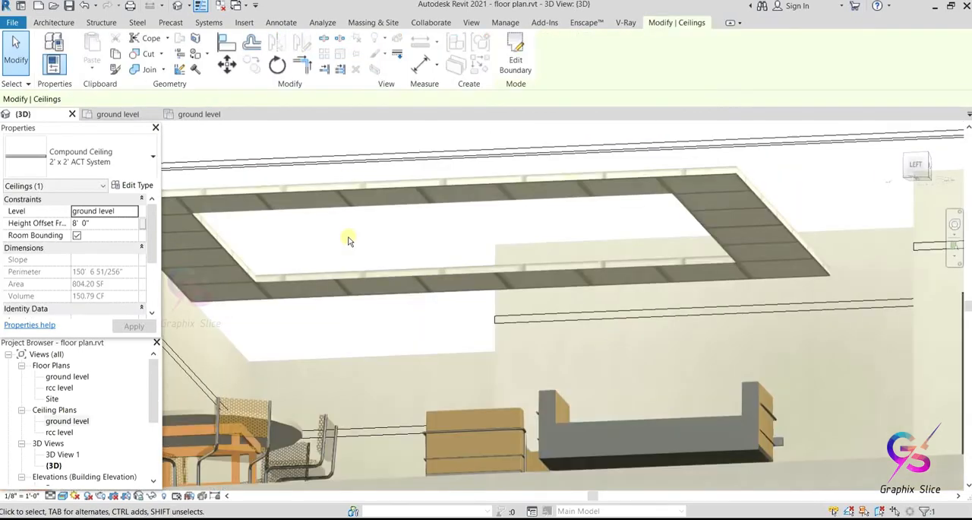
{"action": "left_click", "coordinate": [341, 134]}
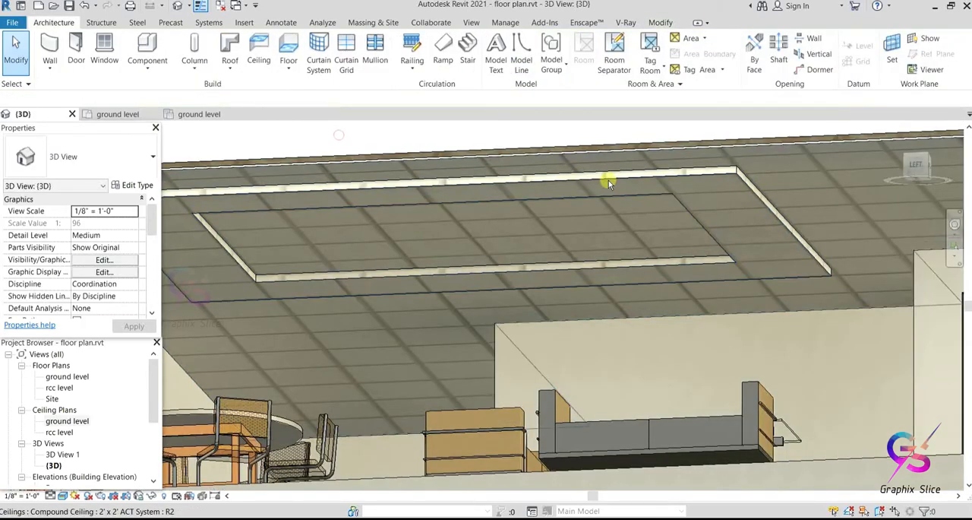
Step: Duplicate the ceiling ring's type under the name "ceiling 02"
{"action": "left_click", "coordinate": [681, 199]}
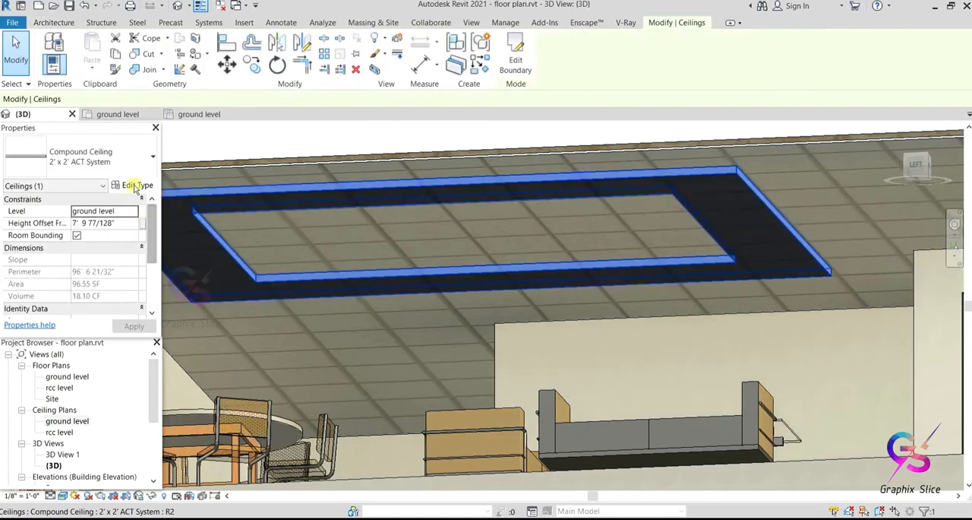
{"action": "left_click", "coordinate": [135, 187]}
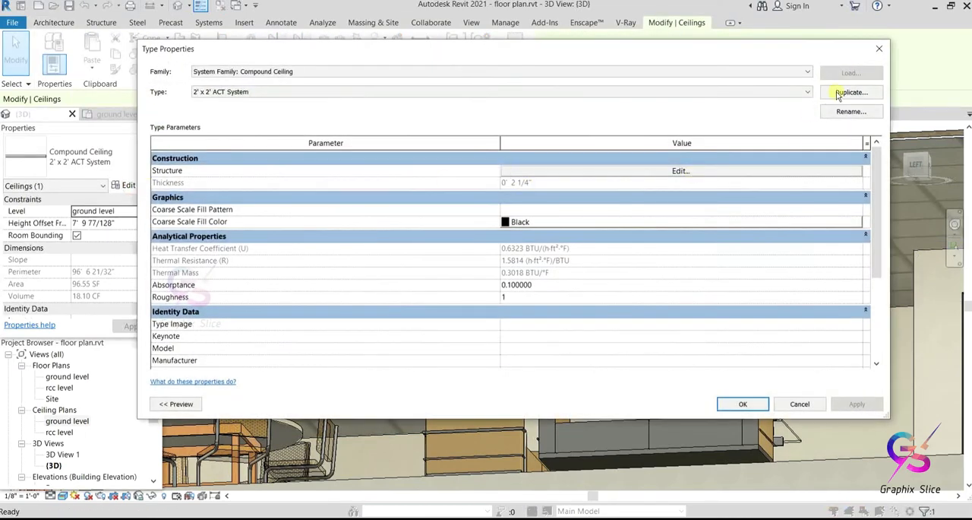
{"action": "left_click", "coordinate": [850, 92]}
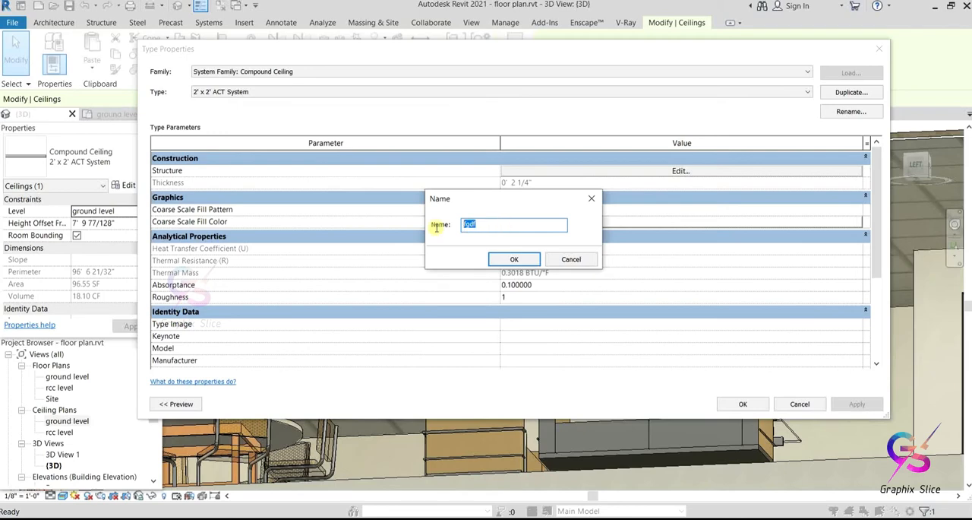
{"action": "type", "text": "ceiling 02"}
{"action": "left_click", "coordinate": [508, 260]}
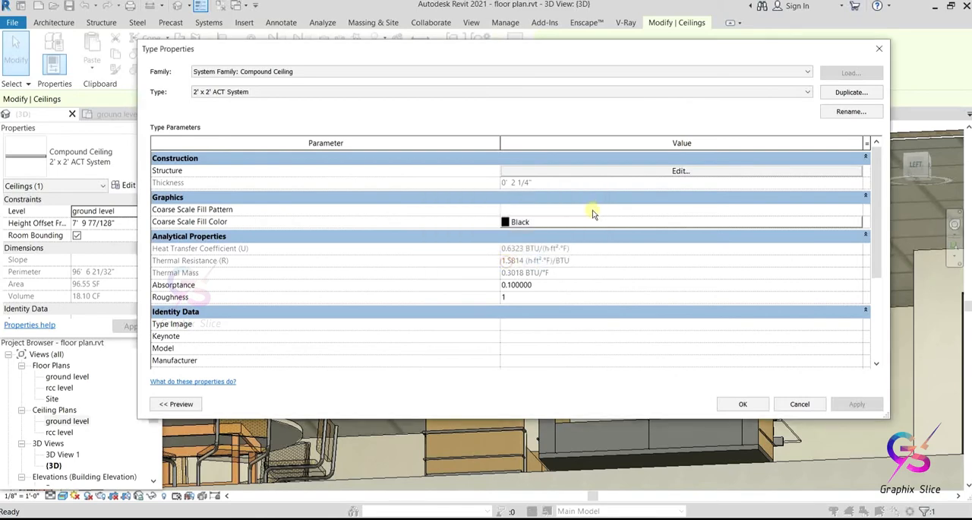
Step: Set the Finish 2 [5] layer material of the "ceiling 02" type to Counter Top and confirm the type changes
{"action": "left_click", "coordinate": [646, 175]}
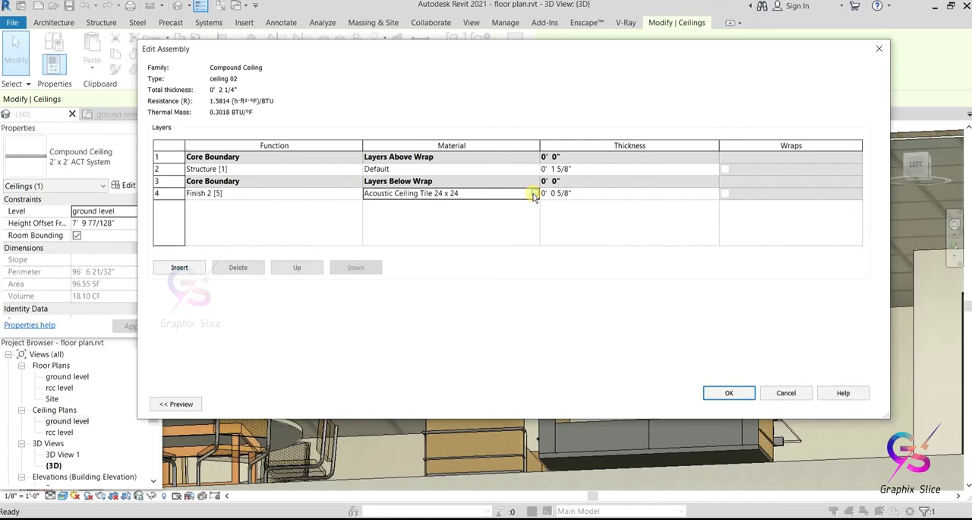
{"action": "left_click", "coordinate": [534, 194]}
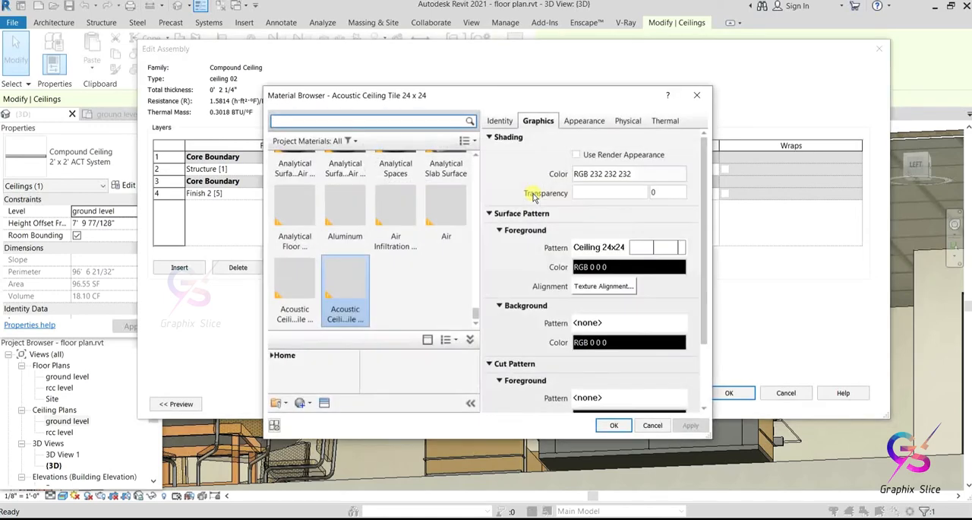
{"action": "scroll", "coordinate": [369, 238], "scroll_direction": "up", "scroll_amount": 3}
{"action": "scroll", "coordinate": [369, 237], "scroll_direction": "up", "scroll_amount": 2}
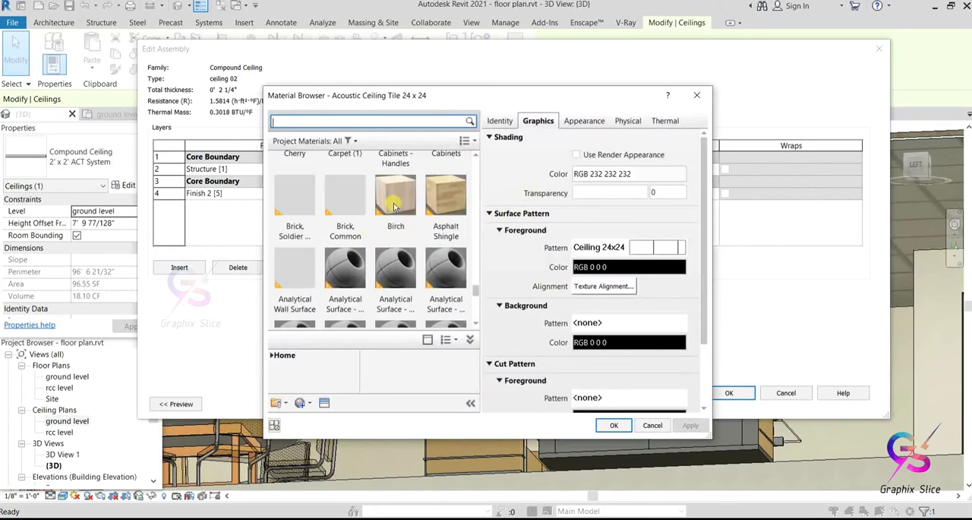
{"action": "scroll", "coordinate": [395, 206], "scroll_direction": "up", "scroll_amount": 3}
{"action": "left_click", "coordinate": [344, 182]}
{"action": "left_click", "coordinate": [614, 425]}
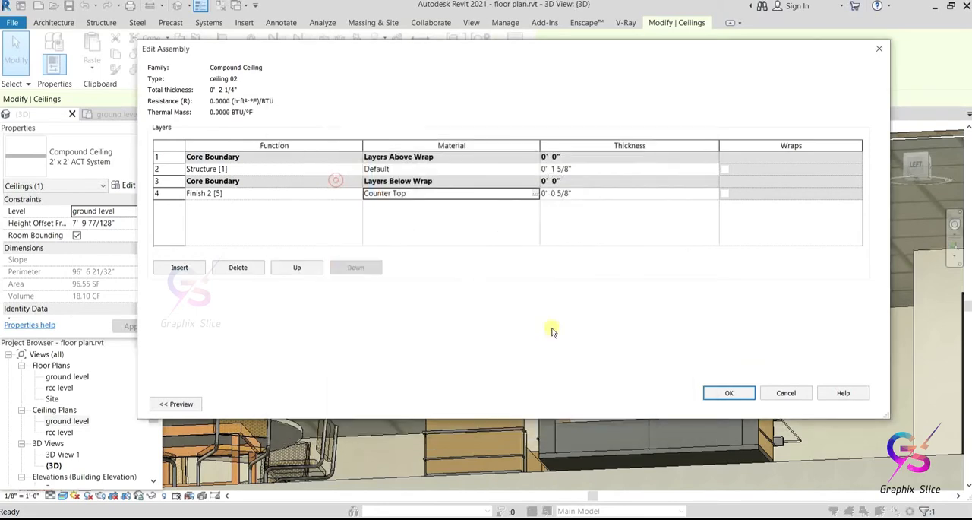
{"action": "left_click", "coordinate": [727, 393]}
{"action": "left_click", "coordinate": [725, 404]}
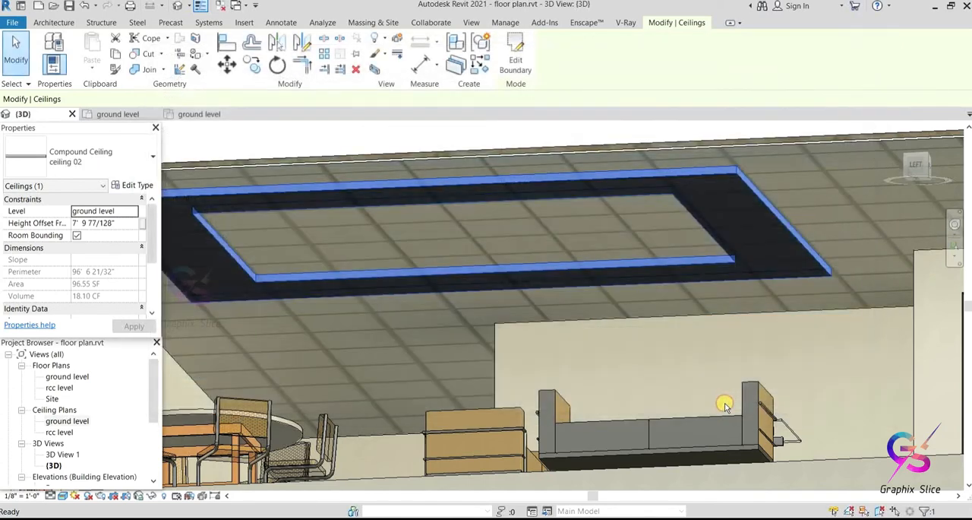
Step: Examine the lowered ring's new finish against the main hall ceiling from below in the 3D view
{"action": "left_click", "coordinate": [420, 326]}
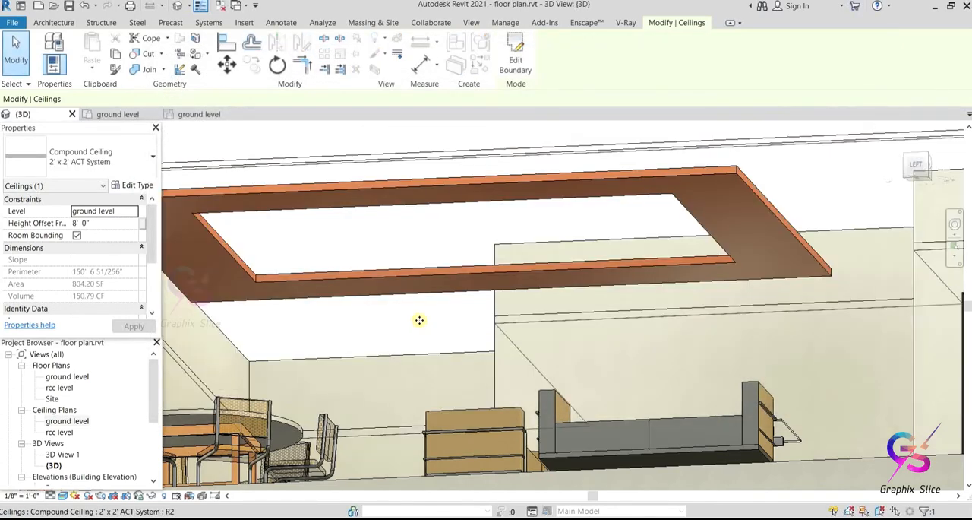
{"action": "left_click", "coordinate": [333, 136]}
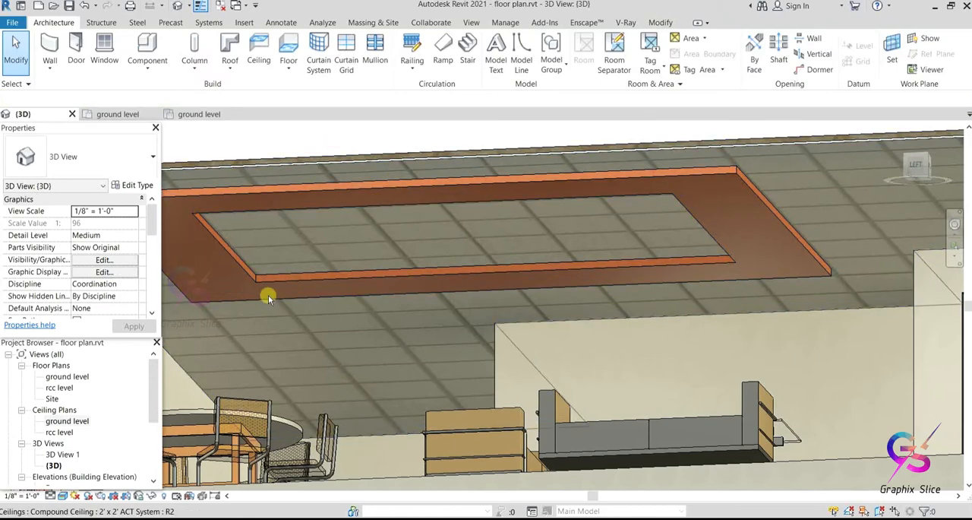
{"action": "scroll", "coordinate": [429, 288], "scroll_direction": "down", "scroll_amount": 3}
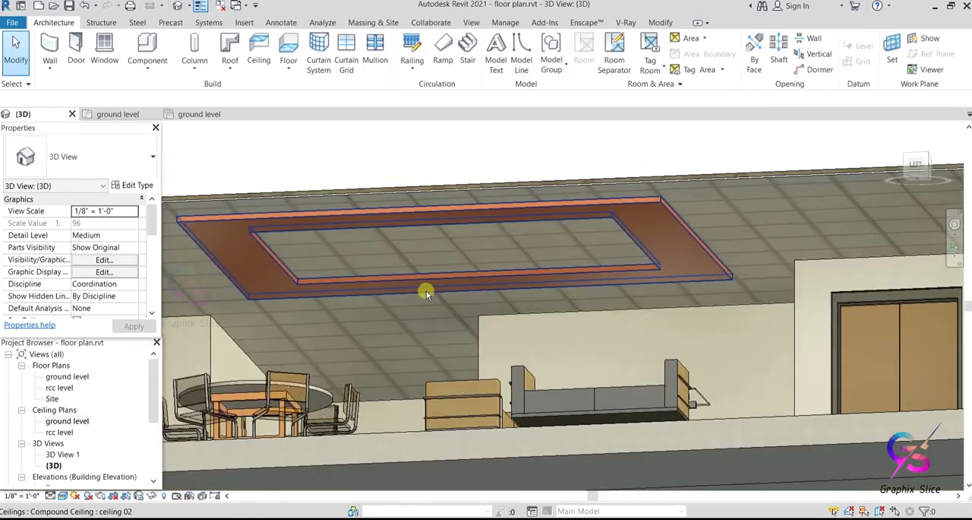
{"action": "middle_click_drag", "start_coordinate": [426, 291], "coordinate": [451, 317]}
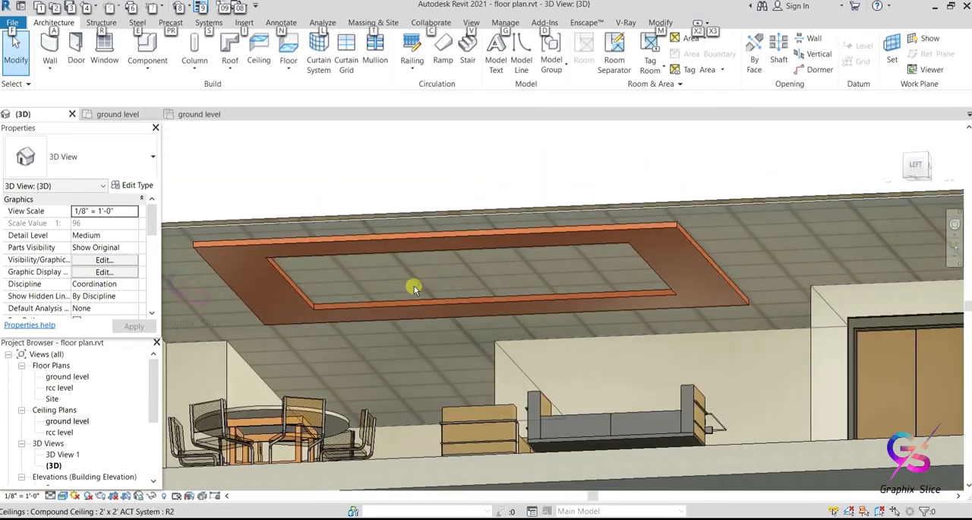
{"action": "middle_click_drag", "start_coordinate": [413, 284], "coordinate": [456, 175], "text": "shift"}
Step: In the ground level ceiling plan, sketch a ceiling from two concentric circles, about 2' and 6" in radius, inside the rectangular ring and finish it
{"action": "left_click", "coordinate": [259, 47]}
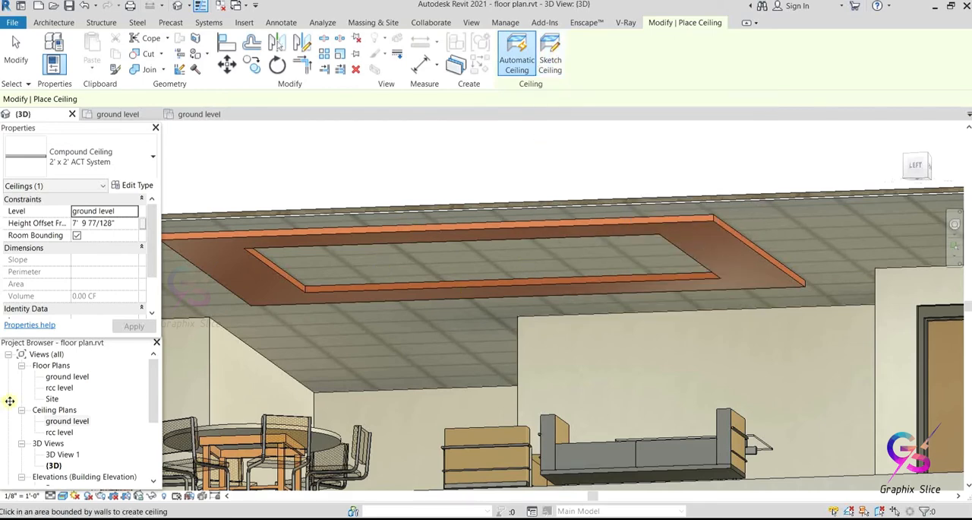
{"action": "double_click", "coordinate": [64, 422]}
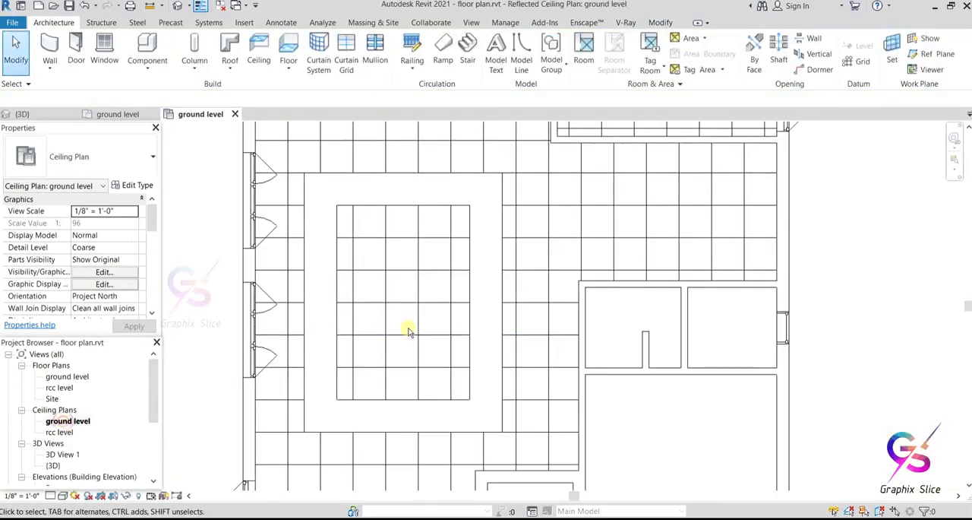
{"action": "left_click", "coordinate": [258, 51]}
{"action": "left_click", "coordinate": [550, 54]}
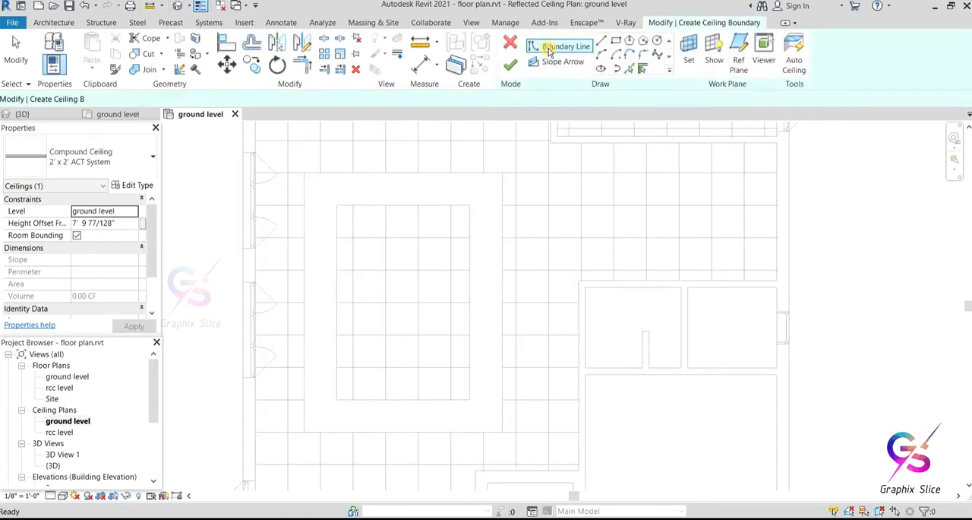
{"action": "left_click", "coordinate": [658, 39]}
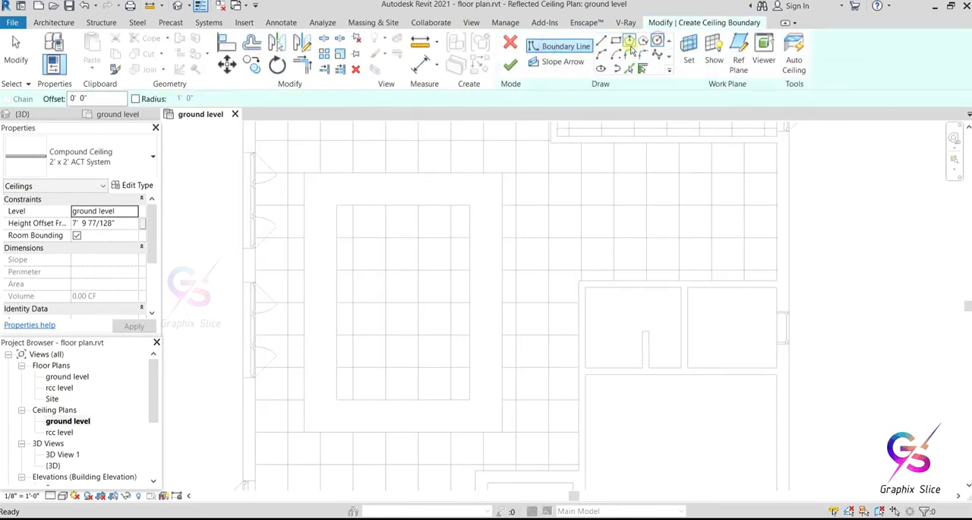
{"action": "left_click", "coordinate": [400, 305]}
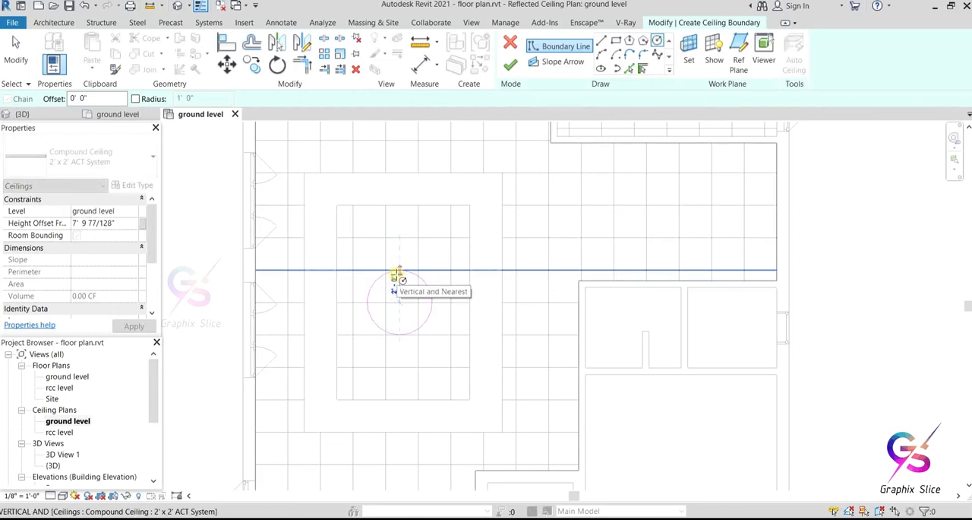
{"action": "left_click", "coordinate": [399, 271]}
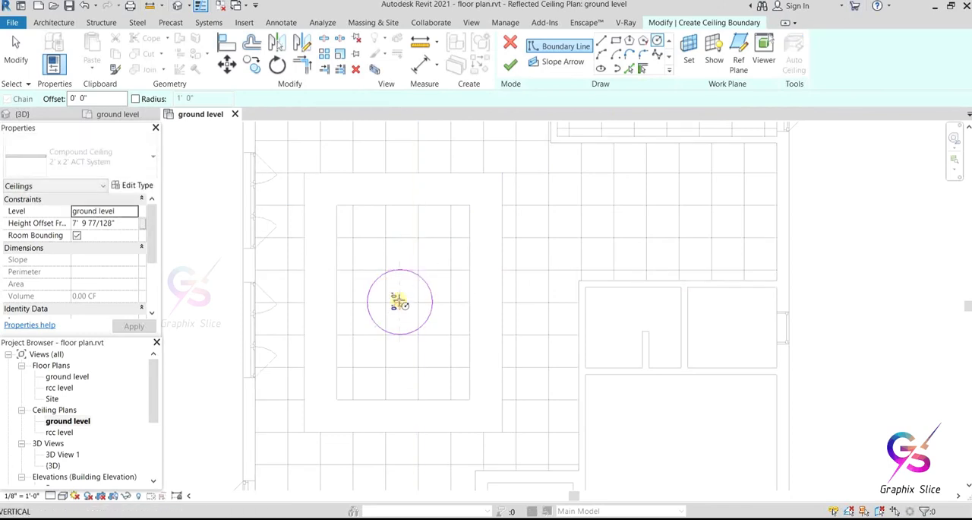
{"action": "left_click", "coordinate": [511, 68]}
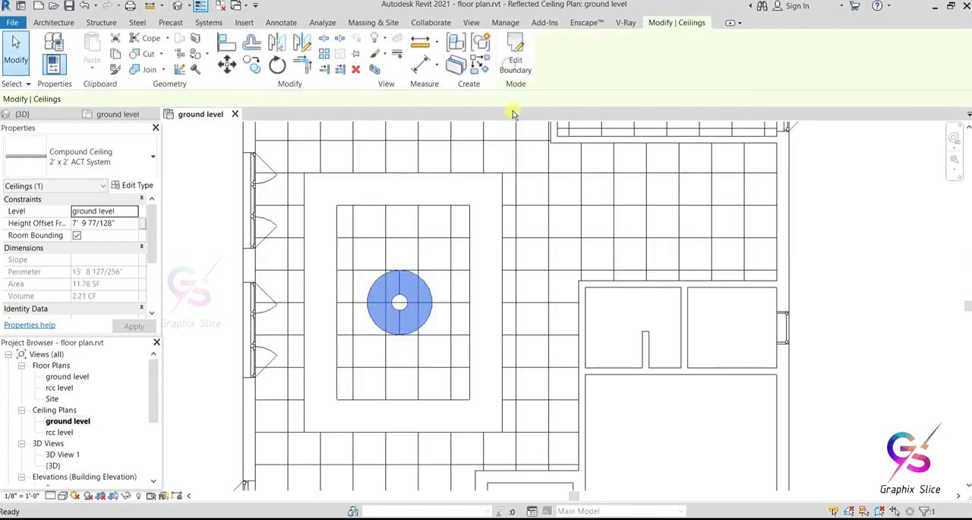
Step: Change the circular ceiling's type to "ceiling 02" in the 3D view
{"action": "left_click", "coordinate": [179, 6]}
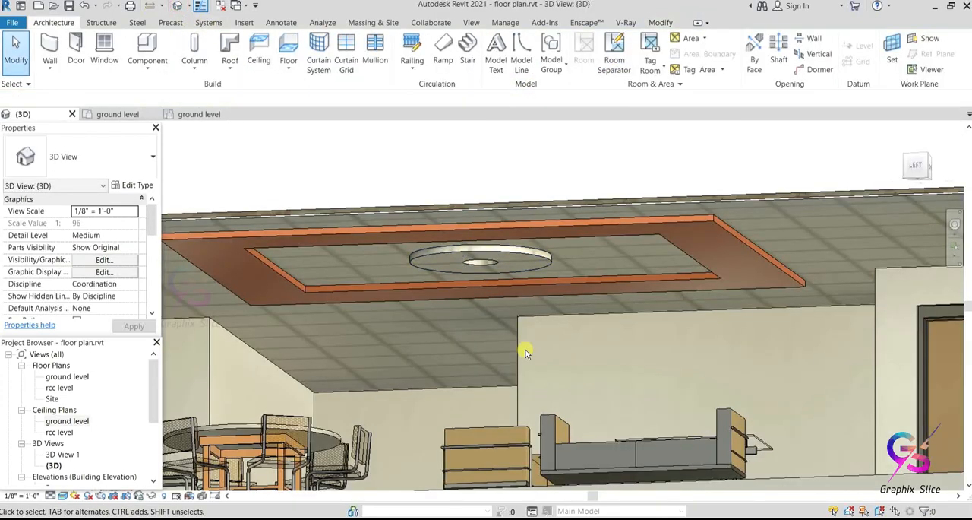
{"action": "scroll", "coordinate": [494, 250], "scroll_direction": "up", "scroll_amount": 3}
{"action": "left_click", "coordinate": [494, 238]}
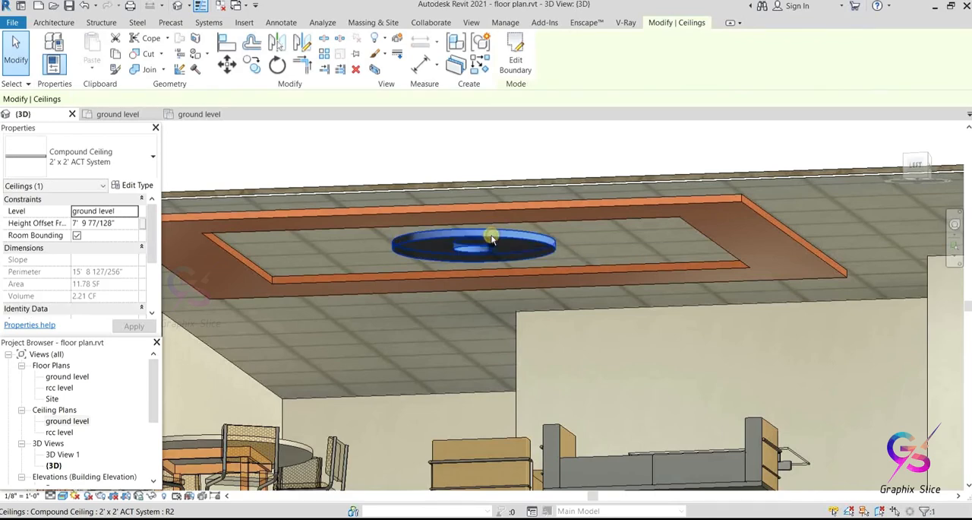
{"action": "left_click", "coordinate": [98, 162]}
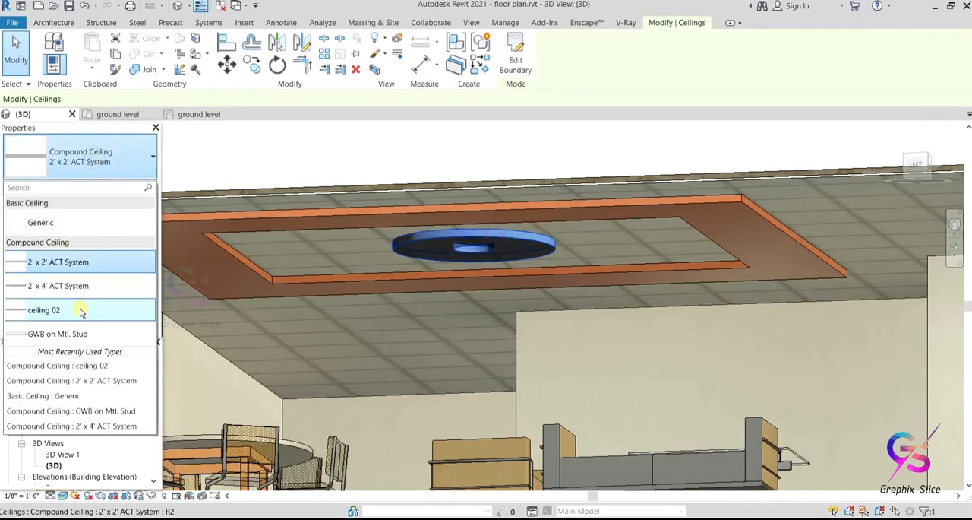
{"action": "left_click", "coordinate": [80, 309]}
{"action": "left_click", "coordinate": [373, 137]}
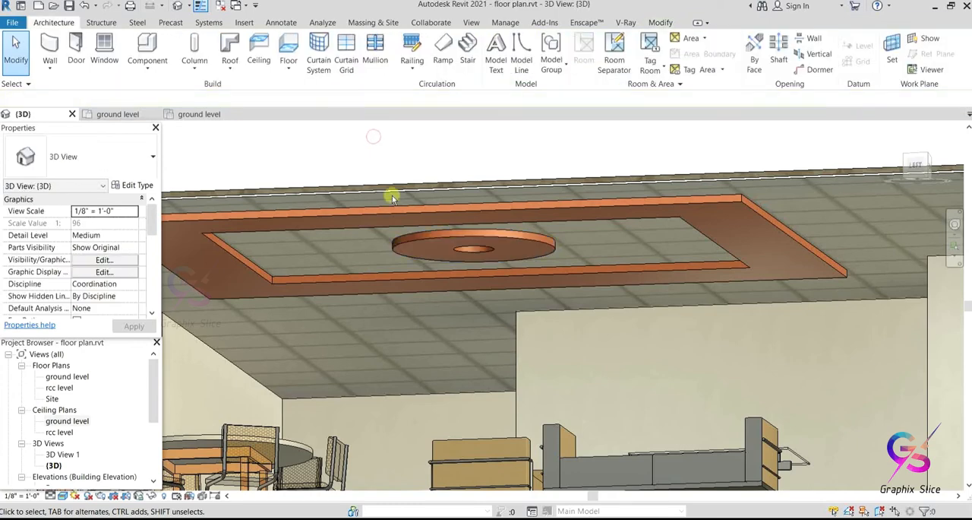
Step: View the finished ceiling design from below, and the whole sectioned house from outside
{"action": "scroll", "coordinate": [487, 262], "scroll_direction": "up", "scroll_amount": 2}
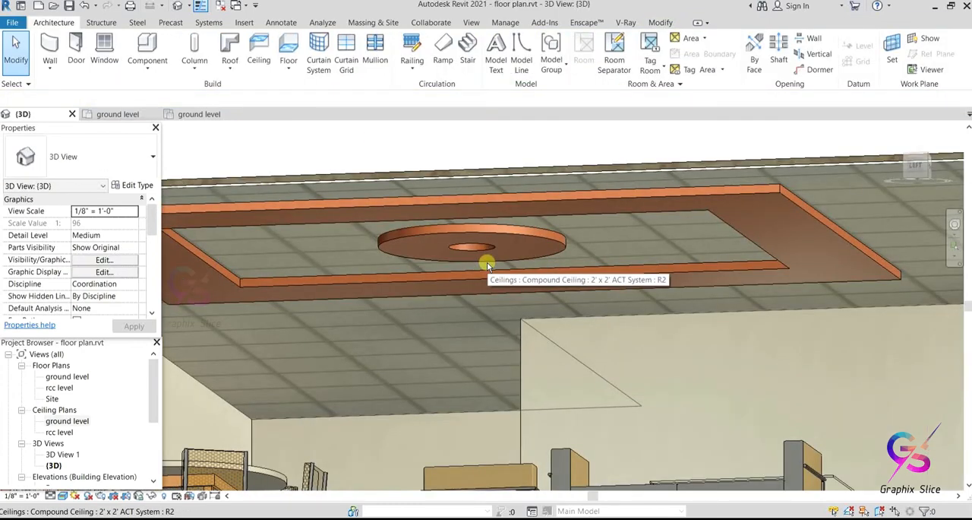
{"action": "scroll", "coordinate": [487, 264], "scroll_direction": "down", "scroll_amount": 1}
{"action": "middle_click_drag", "start_coordinate": [559, 335], "coordinate": [534, 287]}
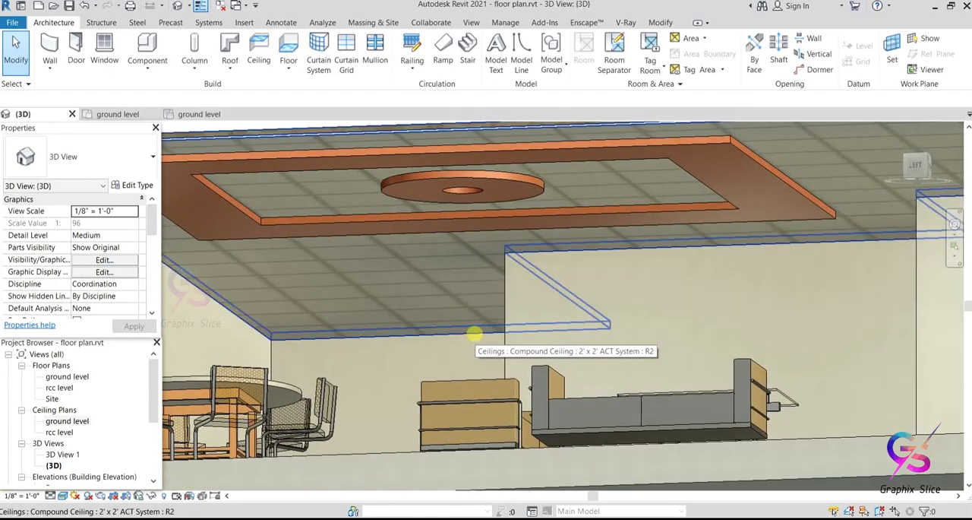
{"action": "scroll", "coordinate": [475, 334], "scroll_direction": "down", "scroll_amount": 5}
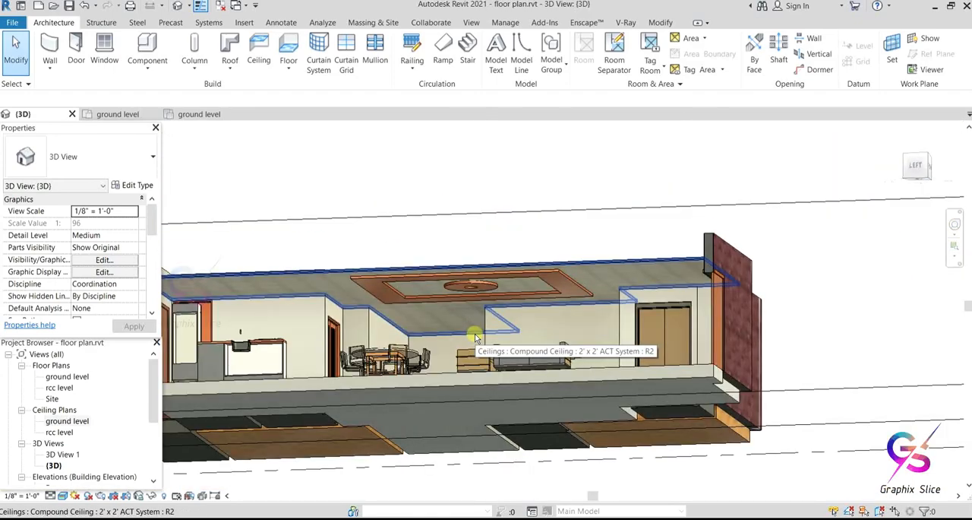
{"action": "mouse_move", "coordinate": [391, 332]}
{"action": "middle_mouse_down"}
{"action": "mouse_move", "coordinate": [401, 350]}
{"action": "mouse_move", "coordinate": [431, 358]}
{"action": "mouse_move", "coordinate": [421, 343]}
{"action": "mouse_move", "coordinate": [365, 357]}
{"action": "mouse_move", "coordinate": [494, 413]}
{"action": "mouse_move", "coordinate": [493, 354]}
{"action": "mouse_move", "coordinate": [479, 394]}
{"action": "mouse_move", "coordinate": [448, 391]}
{"action": "middle_mouse_up"}
{"action": "key", "text": "alt"}
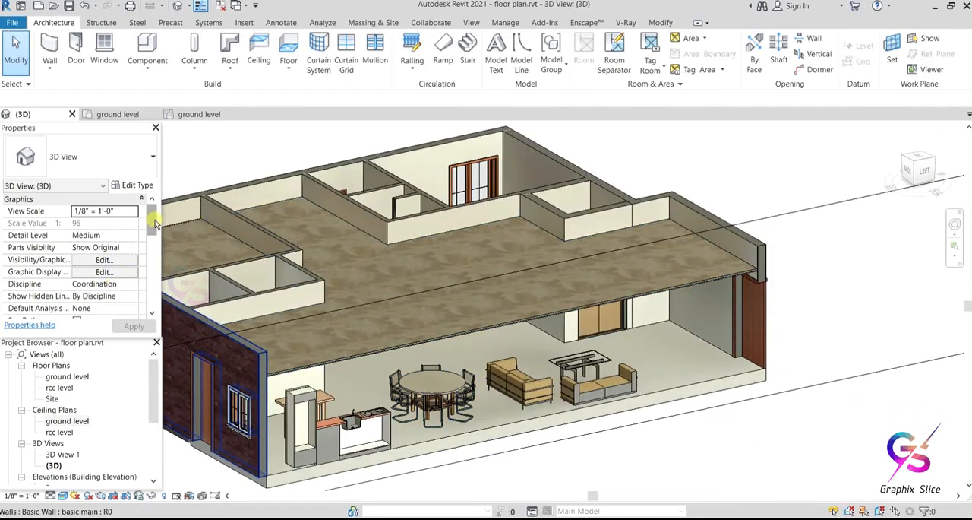
Step: Turn off the section box of the 3D view to show the whole house
{"action": "left_click_drag", "start_coordinate": [154, 221], "coordinate": [154, 261]}
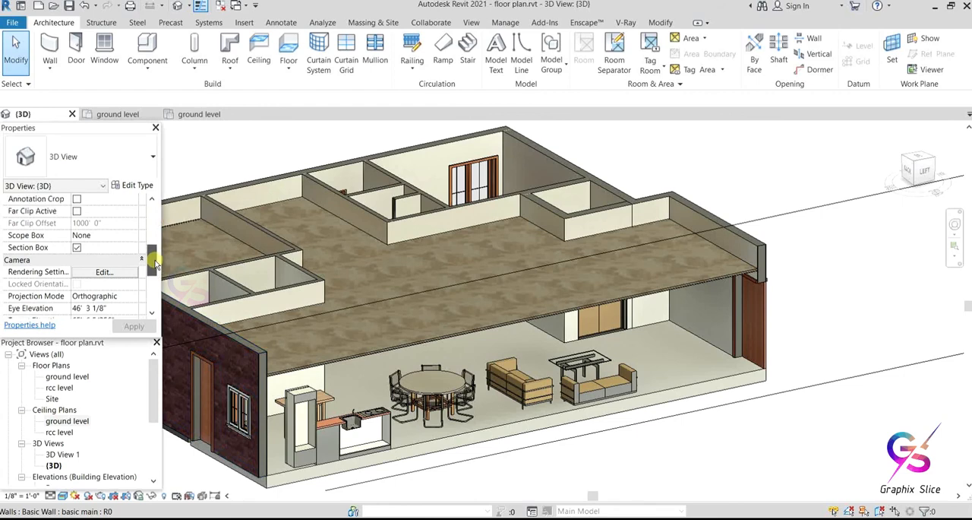
{"action": "left_click", "coordinate": [76, 248]}
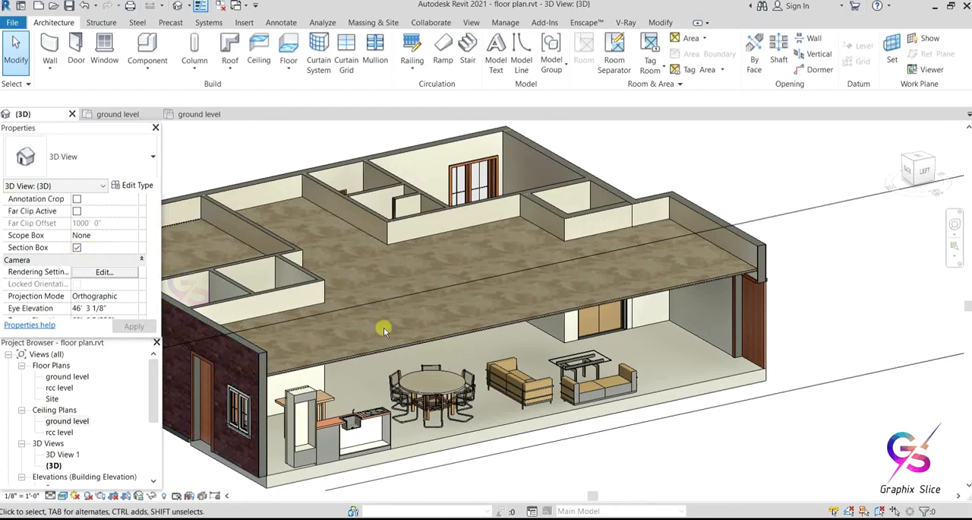
{"action": "middle_click_drag", "start_coordinate": [414, 334], "coordinate": [477, 380], "text": "shift"}
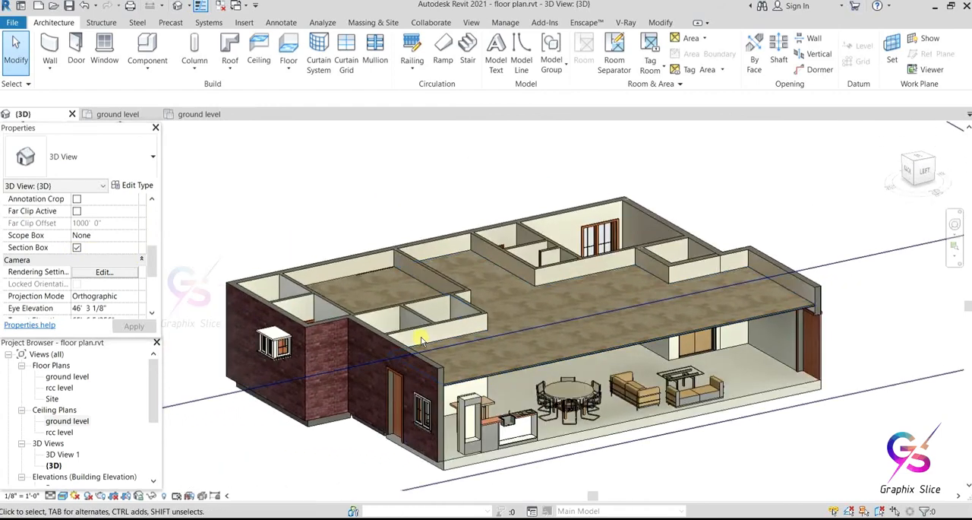
{"action": "scroll", "coordinate": [456, 384], "scroll_direction": "down", "scroll_amount": 4}
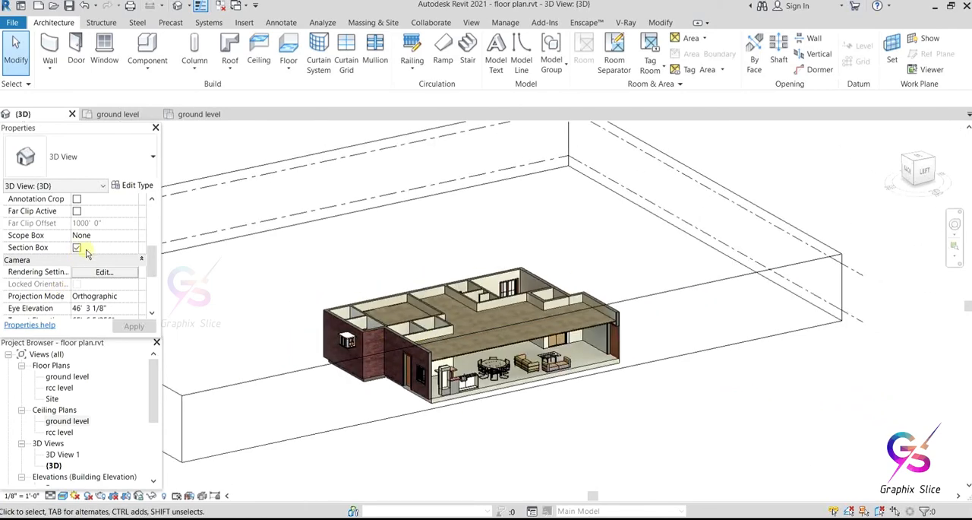
{"action": "scroll", "coordinate": [428, 297], "scroll_direction": "down", "scroll_amount": 1}
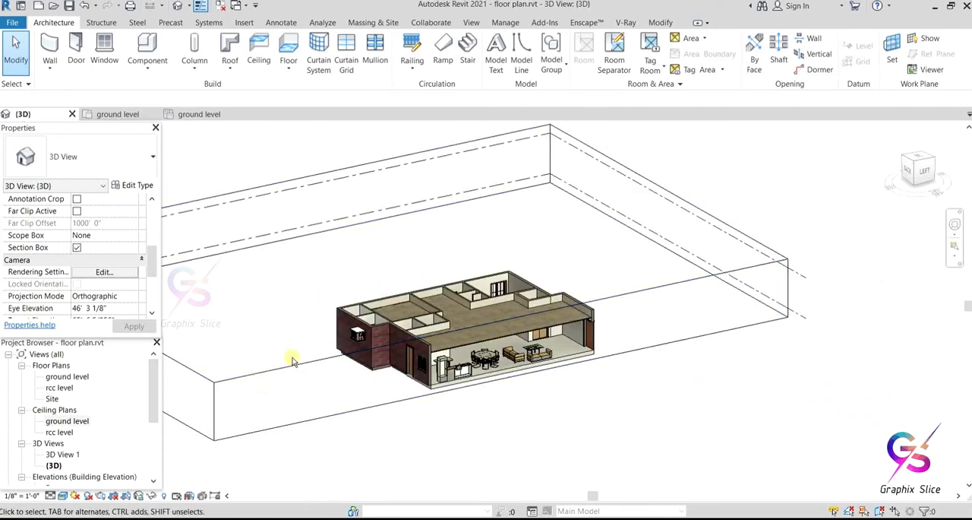
{"action": "middle_click_drag", "start_coordinate": [289, 354], "coordinate": [425, 365], "text": "shift"}
{"action": "scroll", "coordinate": [520, 338], "scroll_direction": "up", "scroll_amount": 2}
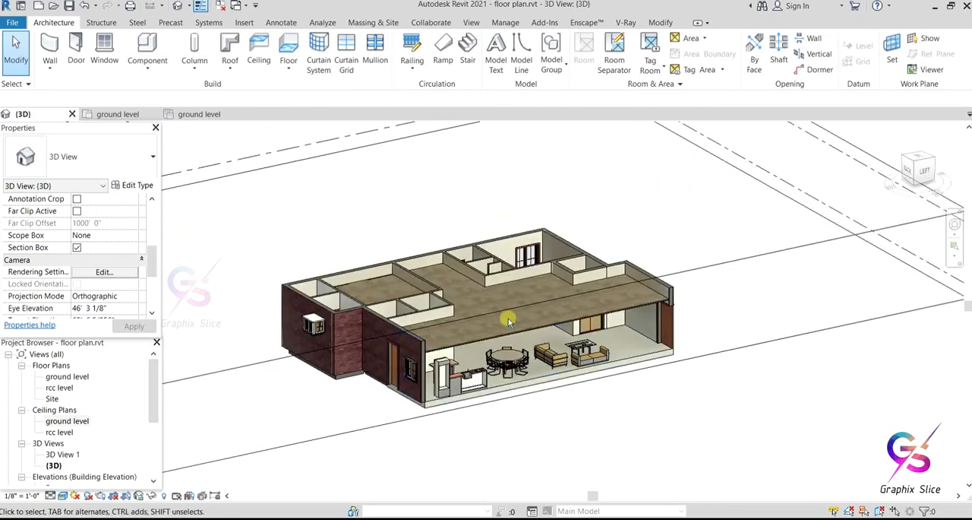
{"action": "left_click", "coordinate": [76, 247]}
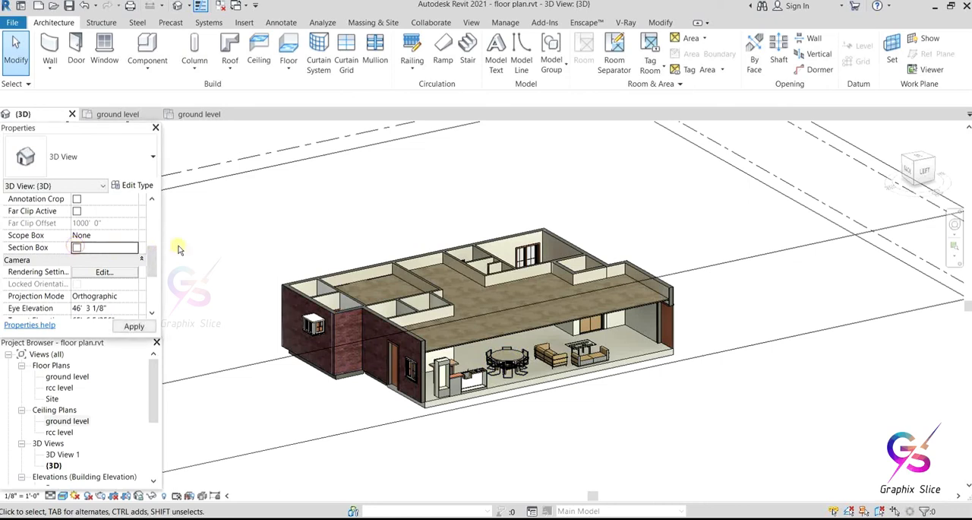
{"action": "left_click", "coordinate": [133, 326]}
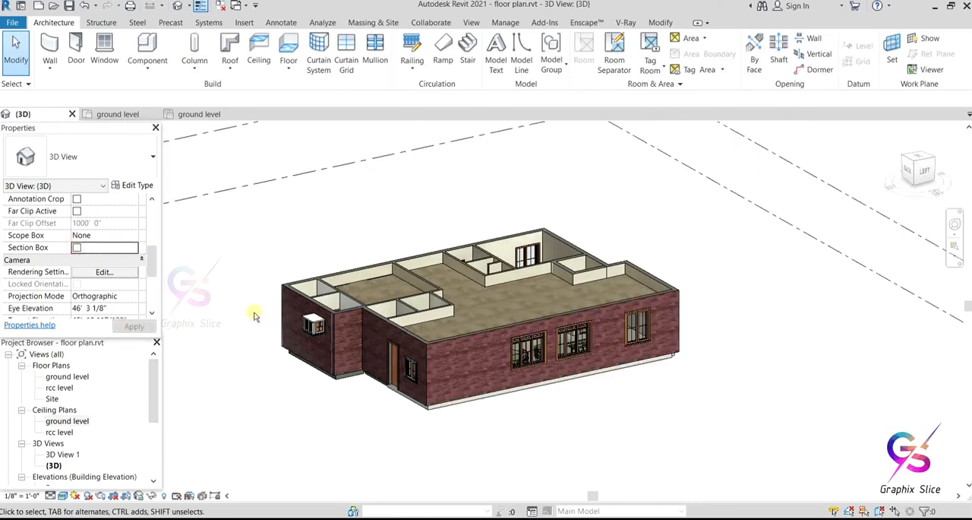
Step: Turn the 3D view's section box back on around the whole house
{"action": "scroll", "coordinate": [295, 332], "scroll_direction": "down", "scroll_amount": 5}
{"action": "scroll", "coordinate": [258, 415], "scroll_direction": "up", "scroll_amount": 2}
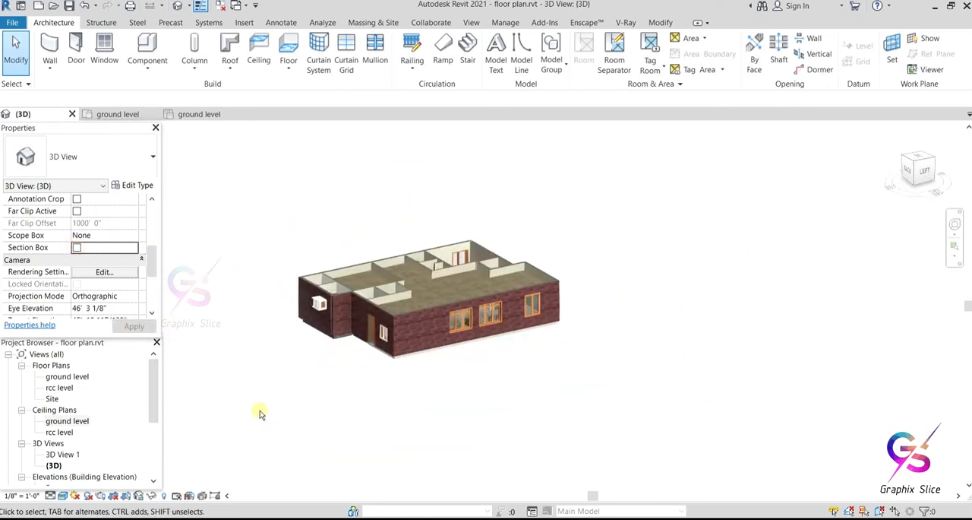
{"action": "middle_click_drag", "start_coordinate": [263, 357], "coordinate": [499, 320], "text": "shift"}
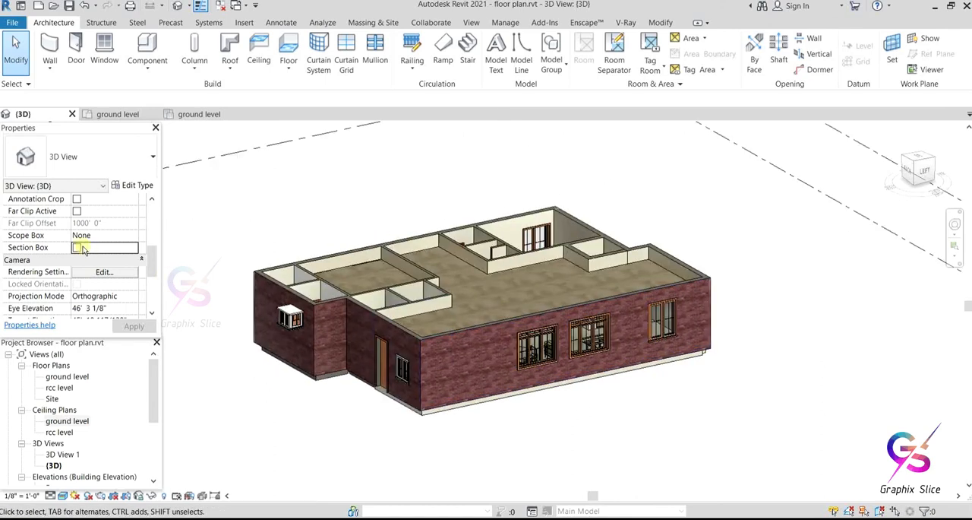
{"action": "scroll", "coordinate": [480, 366], "scroll_direction": "down", "scroll_amount": 5}
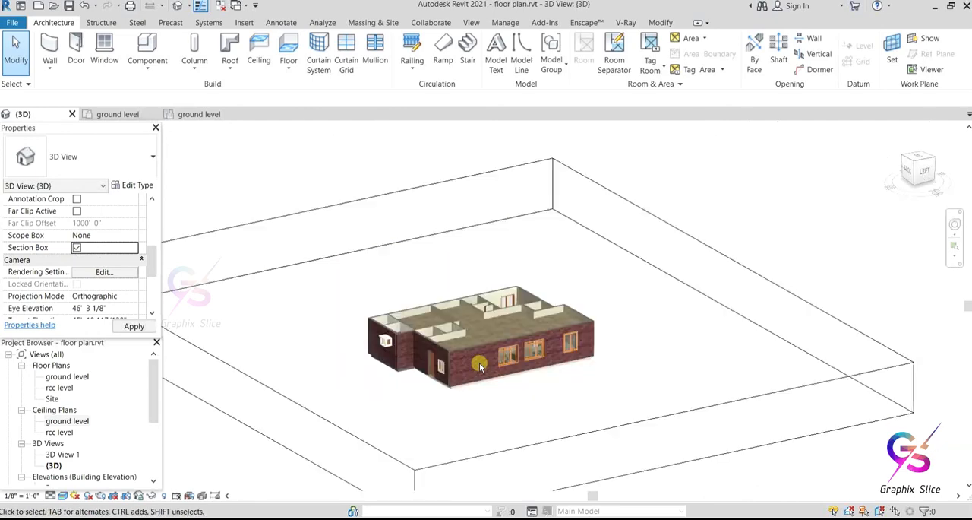
Step: Pull the section box's face on the long three-window side inward to cut through the house and expose the furnished hall
{"action": "scroll", "coordinate": [566, 424], "scroll_direction": "up", "scroll_amount": 2}
{"action": "left_click", "coordinate": [566, 424]}
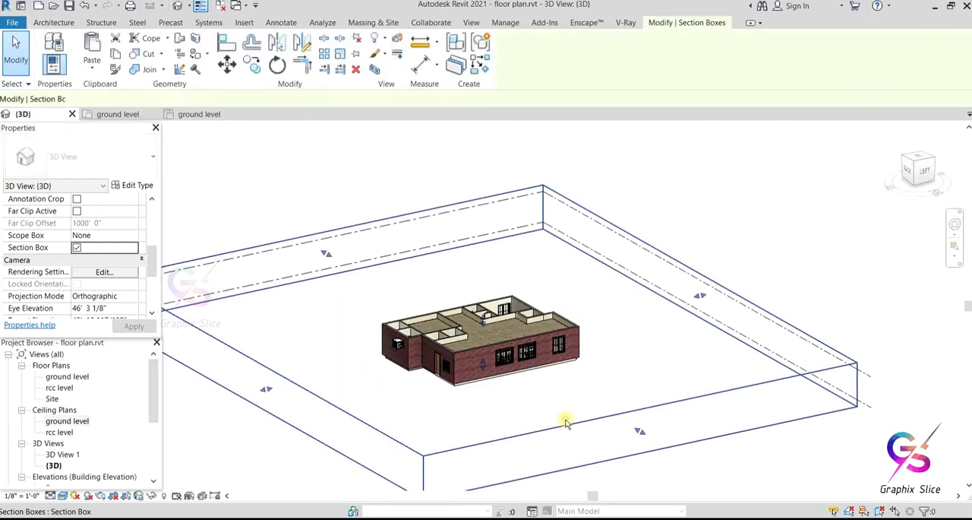
{"action": "left_click_drag", "start_coordinate": [641, 432], "coordinate": [472, 371]}
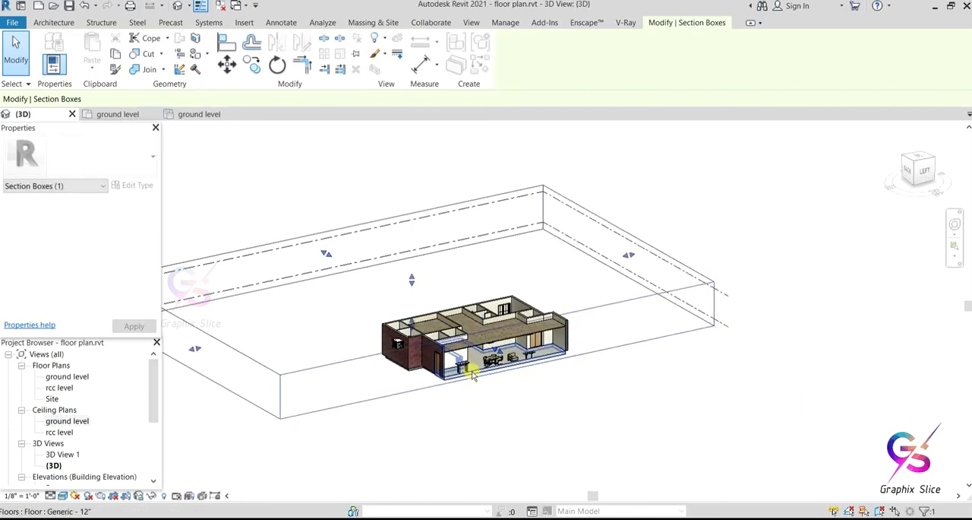
{"action": "scroll", "coordinate": [472, 371], "scroll_direction": "up", "scroll_amount": 2}
{"action": "left_click", "coordinate": [284, 357]}
{"action": "left_click", "coordinate": [284, 357]}
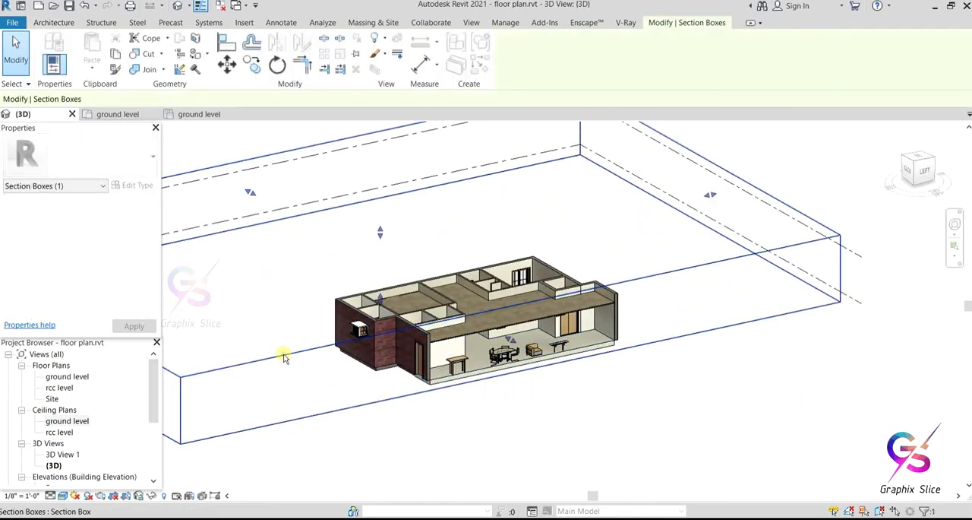
Step: Turn off the 3D view's section box and inspect the uncut house and its brick exterior up close
{"action": "left_click", "coordinate": [226, 295]}
{"action": "scroll", "coordinate": [77, 308], "scroll_direction": "down", "scroll_amount": 3}
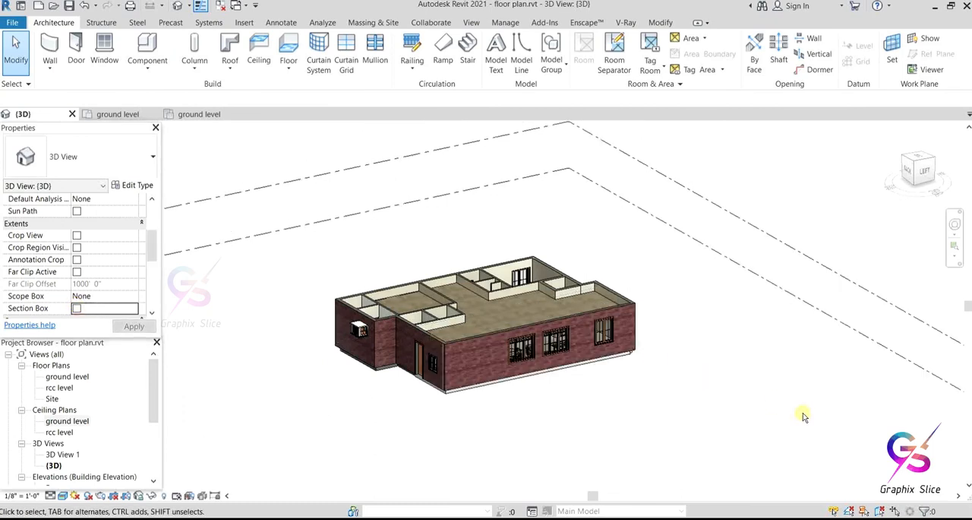
{"action": "scroll", "coordinate": [464, 338], "scroll_direction": "up", "scroll_amount": 5}
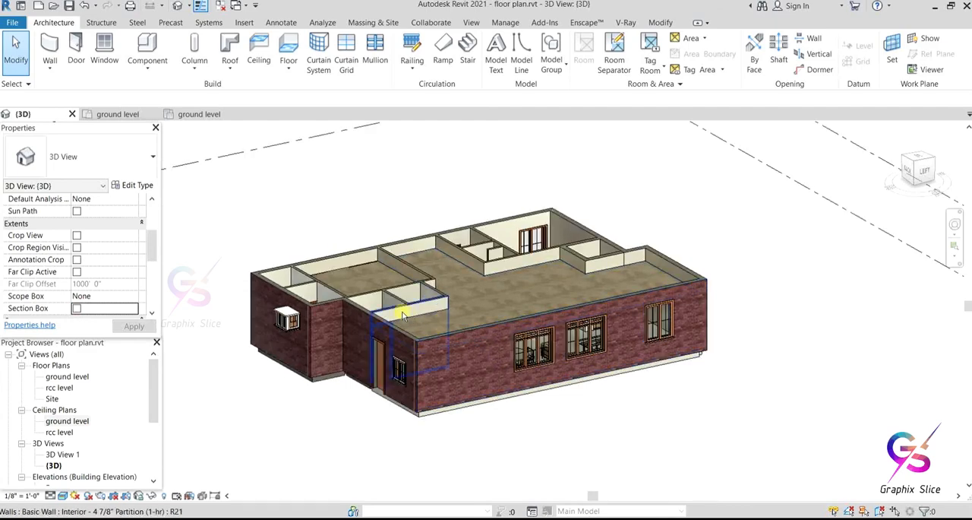
{"action": "scroll", "coordinate": [475, 345], "scroll_direction": "up", "scroll_amount": 1}
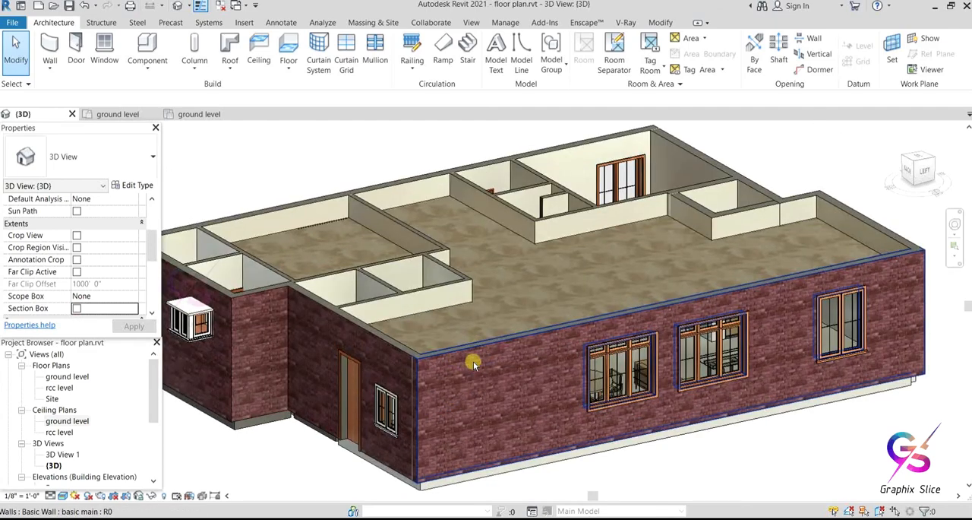
{"action": "scroll", "coordinate": [507, 367], "scroll_direction": "down", "scroll_amount": 2}
{"action": "middle_click_drag", "start_coordinate": [466, 386], "coordinate": [517, 387]}
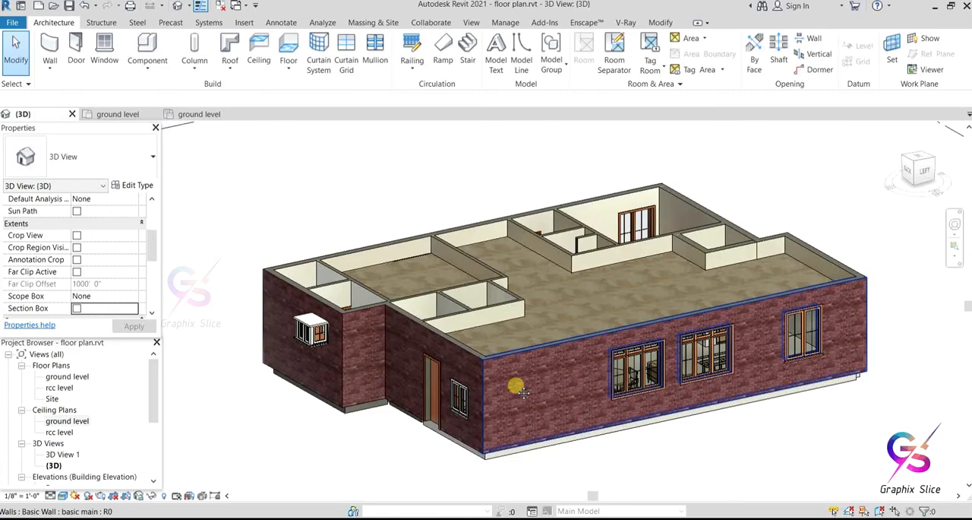